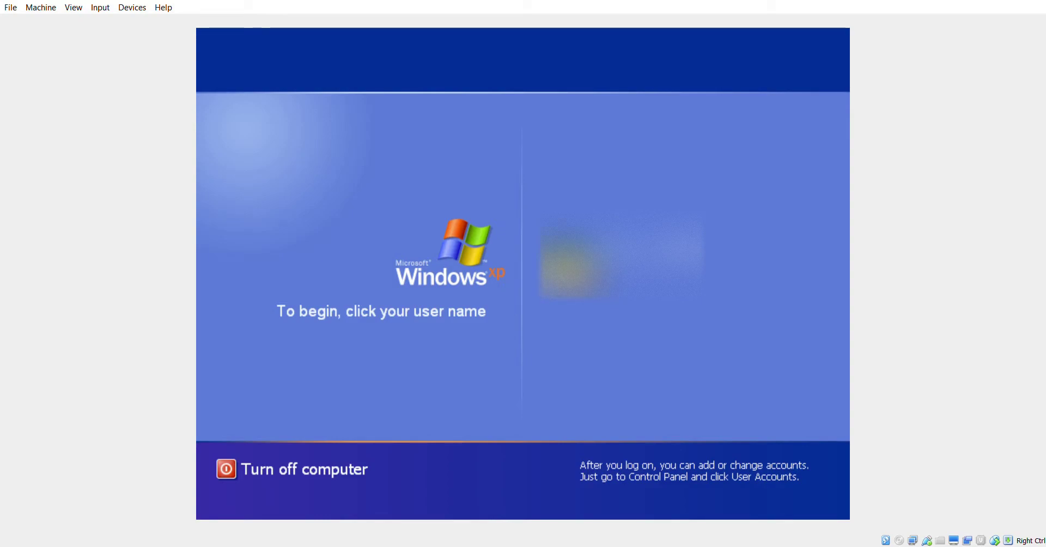
# Step: Log on to the Windows XP user account and open Google Chrome
pyautogui.click(615, 256)
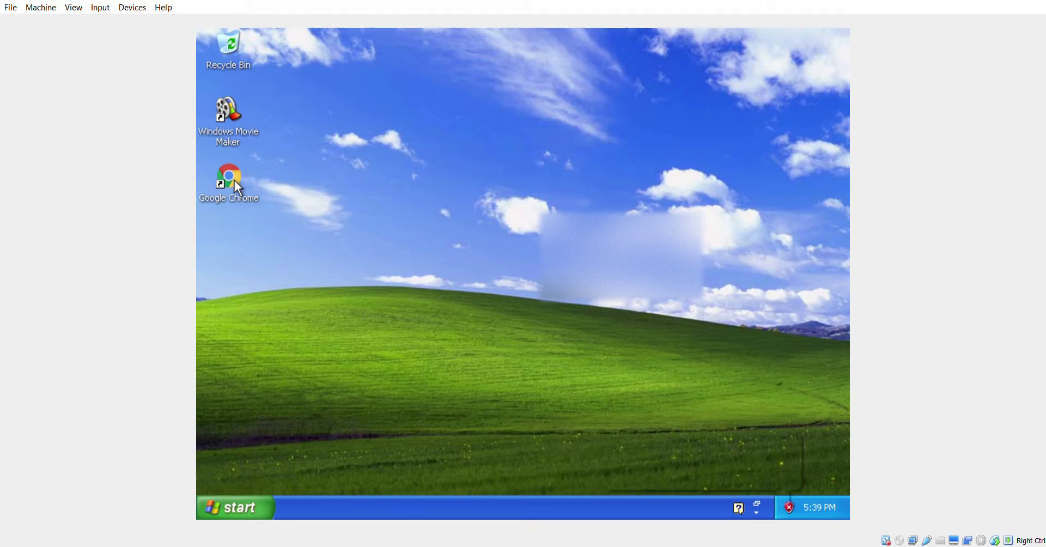
pyautogui.click(790, 439)
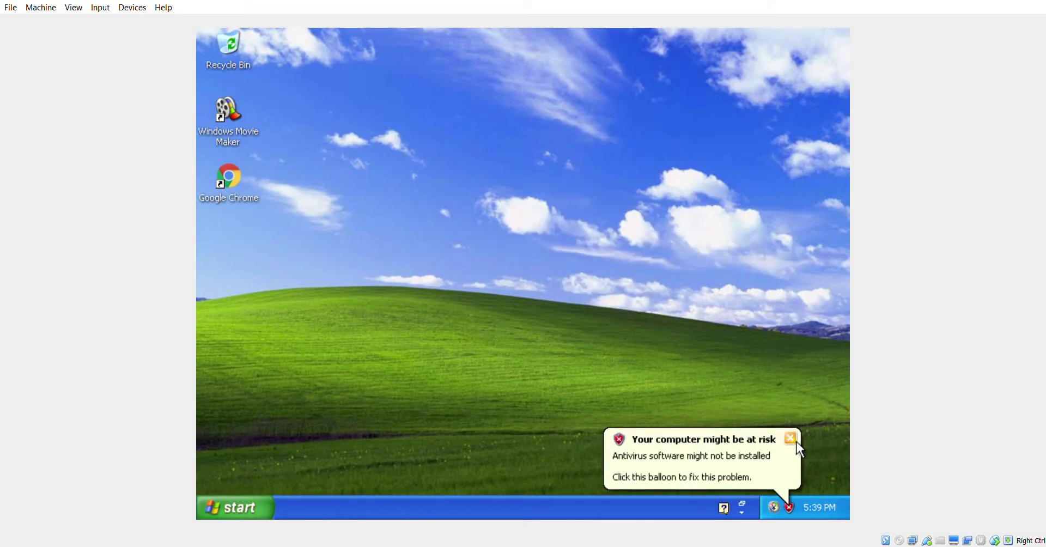
pyautogui.doubleClick(229, 188)
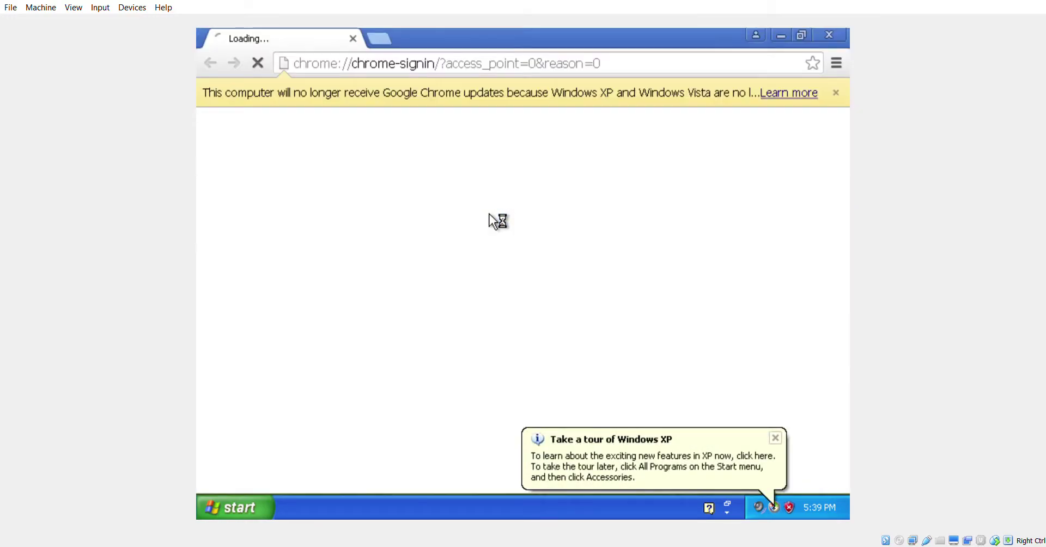
# Step: Try to open the Bandicam website while the browser is still loading its sign-in page
pyautogui.click(550, 71)
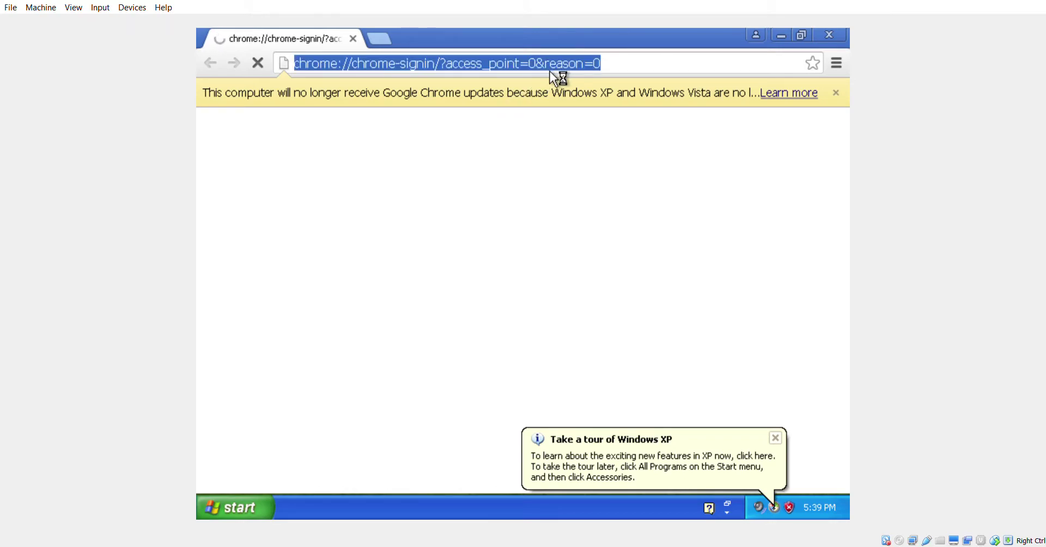
pyautogui.write('bandicam')
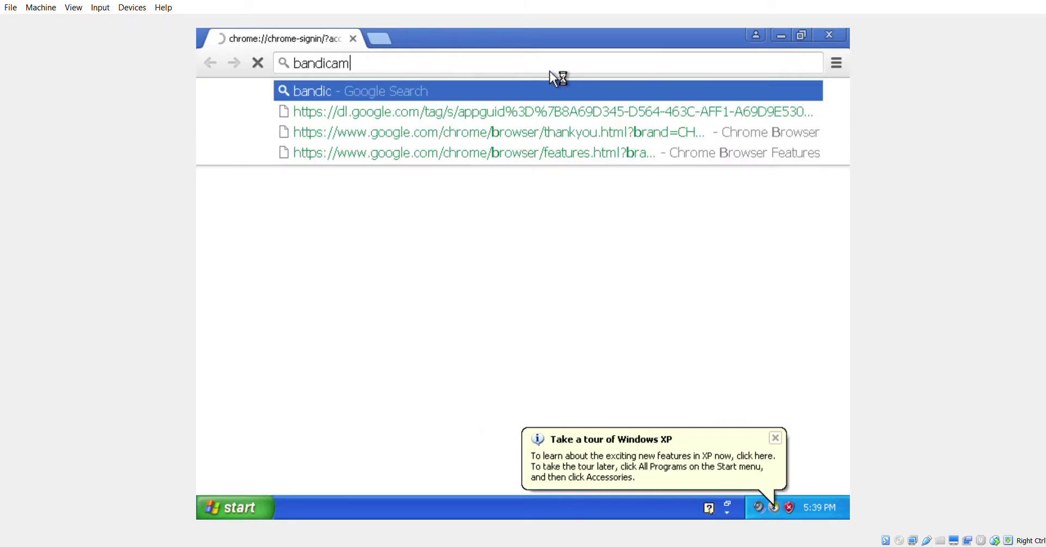
pyautogui.hotkey('ctrl', 'Return')
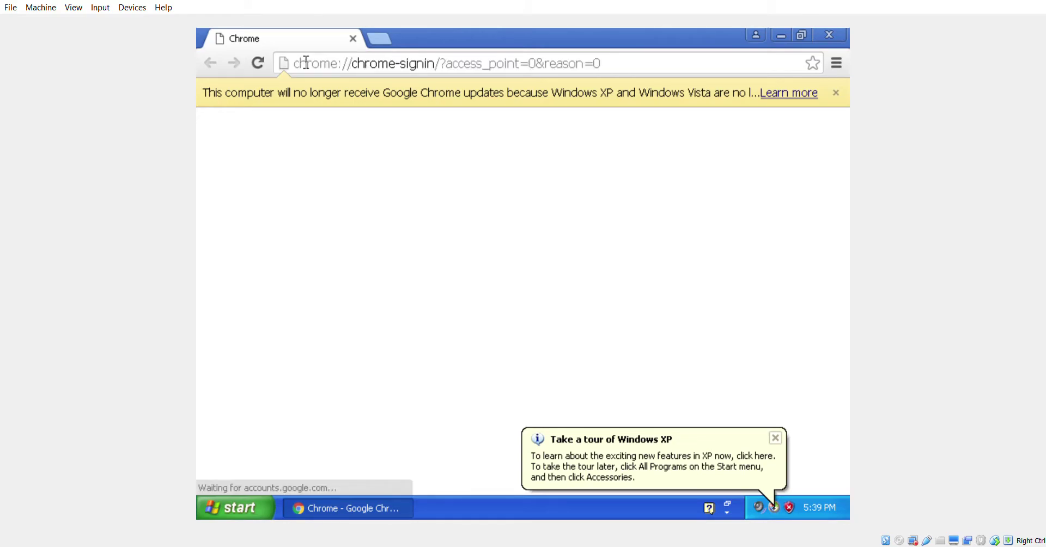
# Step: Go to bandicam.com and dismiss the Windows XP tour notification
pyautogui.click(434, 66)
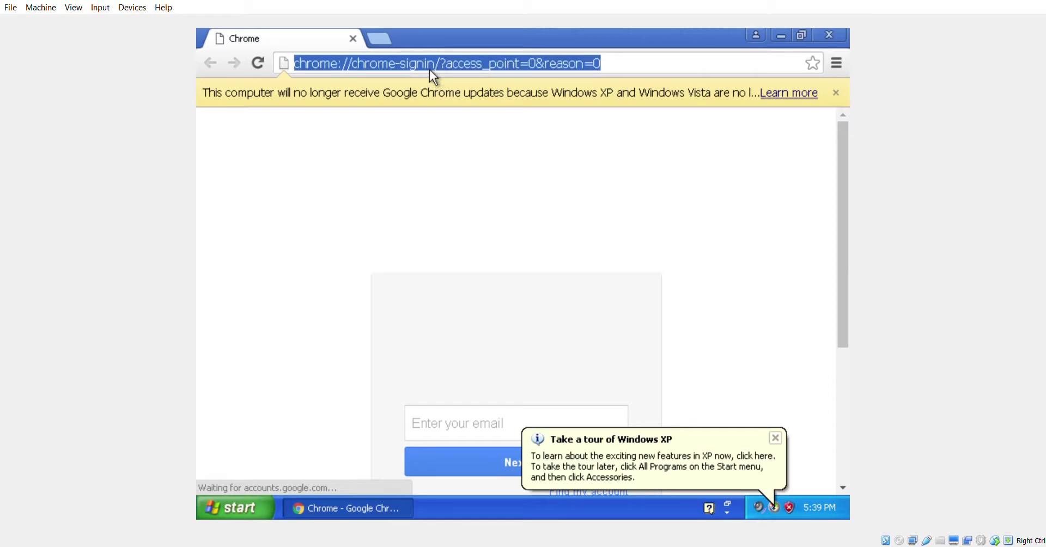
pyautogui.write('bandicam.com')
pyautogui.press('Return')
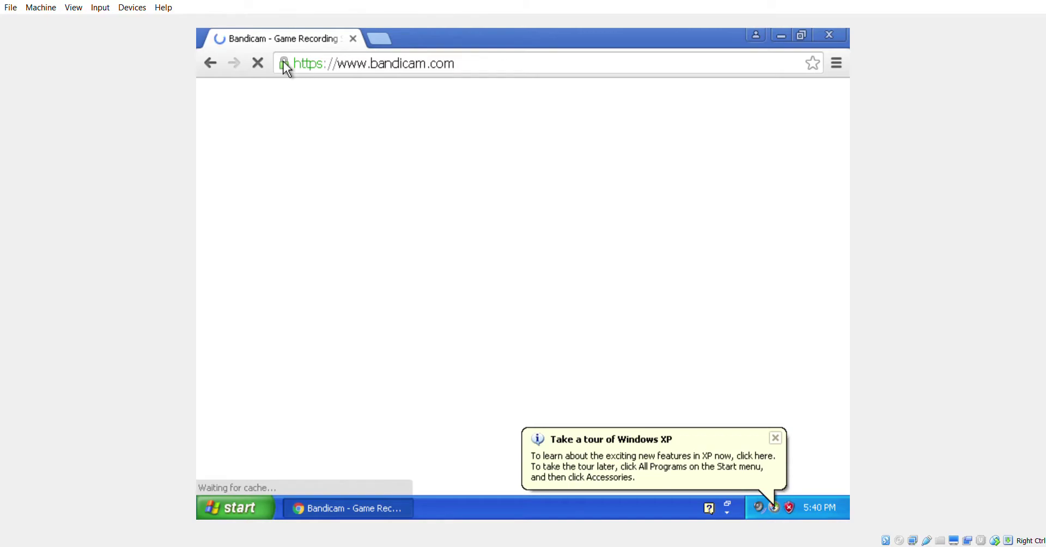
pyautogui.click(775, 438)
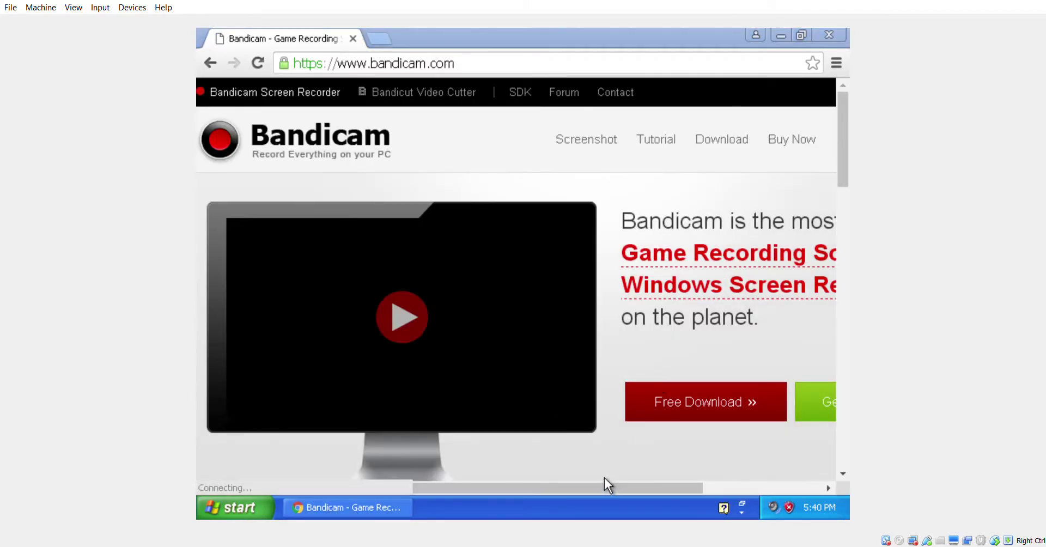
# Step: Download the Bandicam installer from the website's free download page
pyautogui.moveTo(651, 491); pyautogui.dragTo(669, 492)
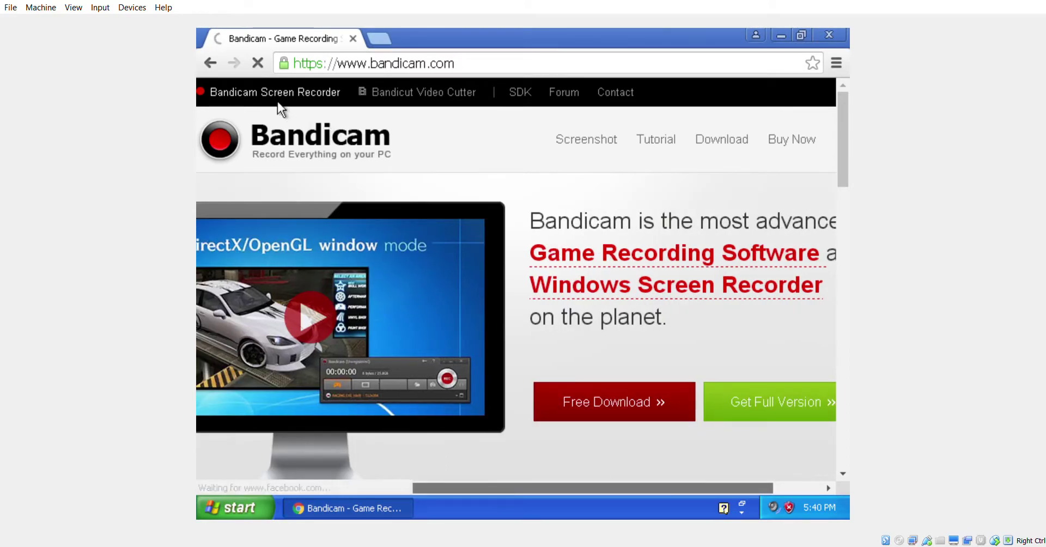
pyautogui.click(647, 388)
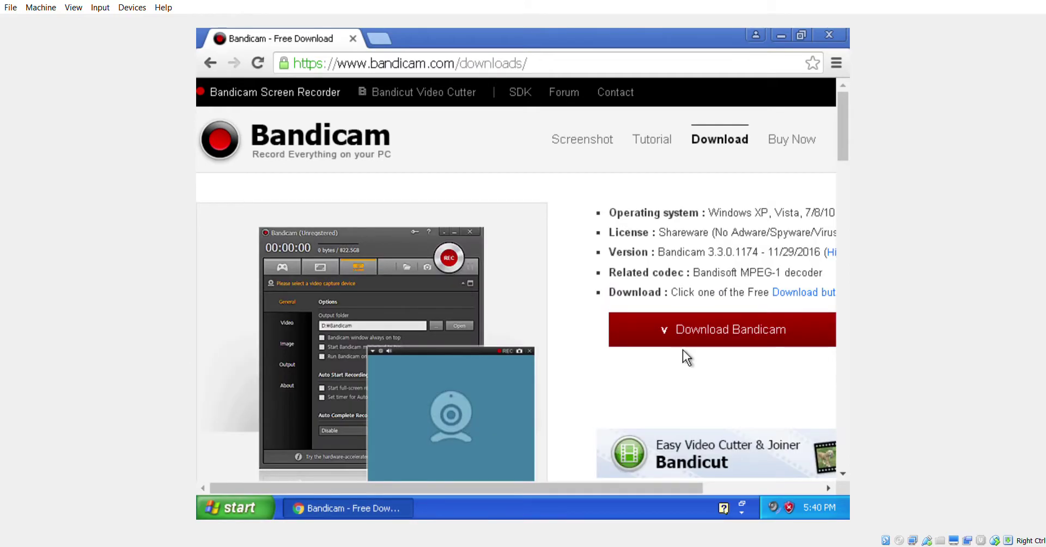
pyautogui.click(683, 344)
pyautogui.click(725, 326)
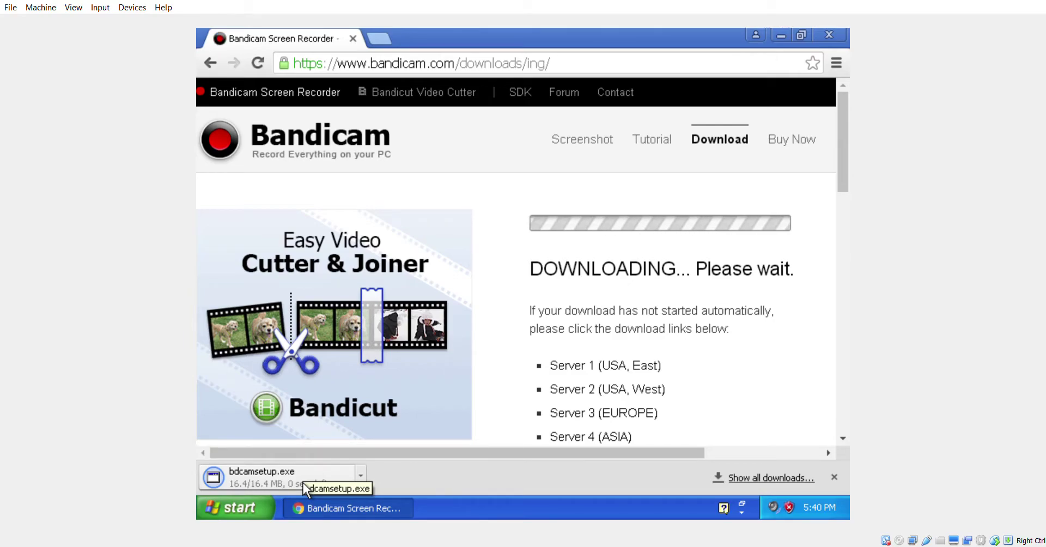
# Step: Run the downloaded bdcamsetup.exe in English and agree to download the version for Windows XP instead
pyautogui.click(304, 485)
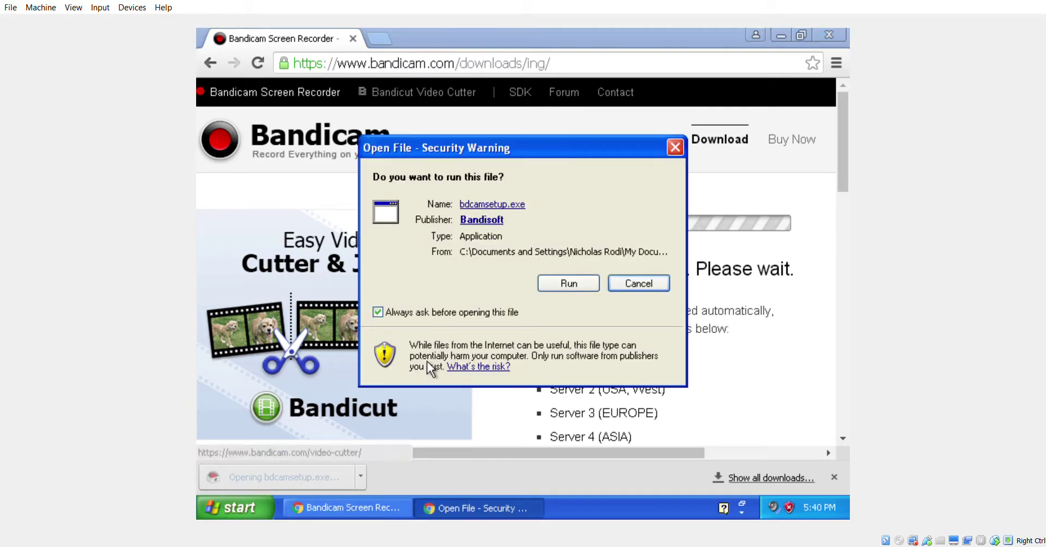
pyautogui.click(565, 283)
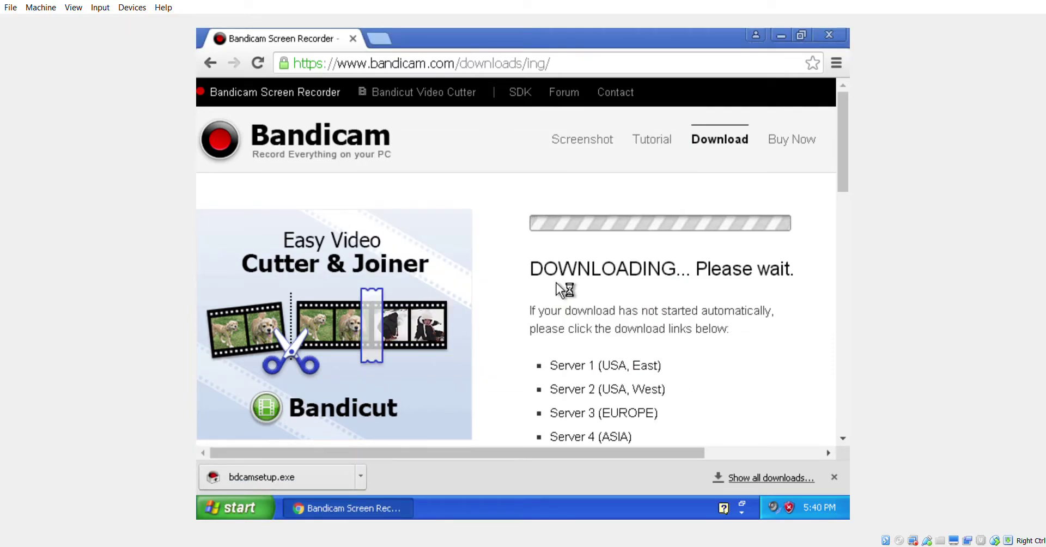
pyautogui.click(828, 35)
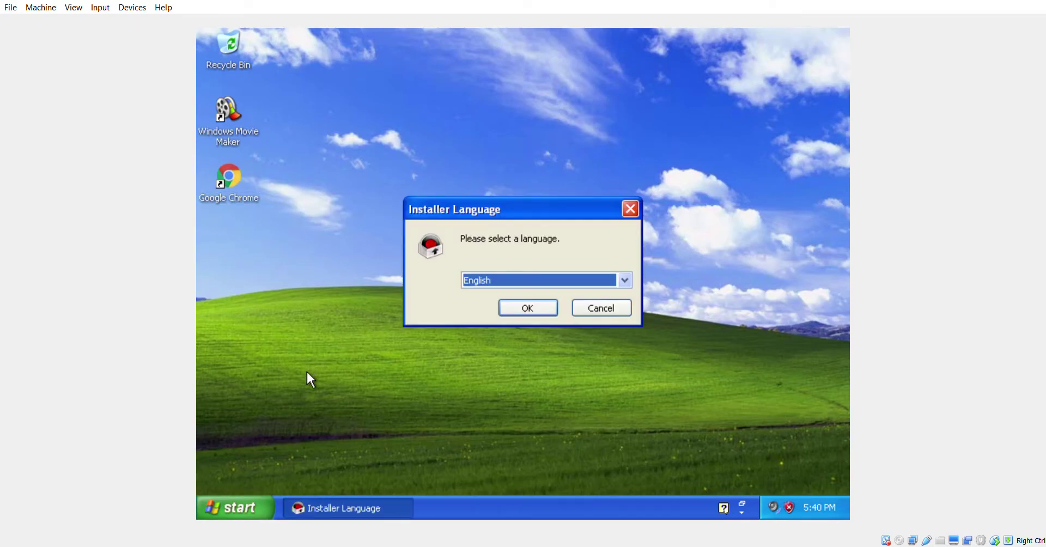
pyautogui.click(532, 306)
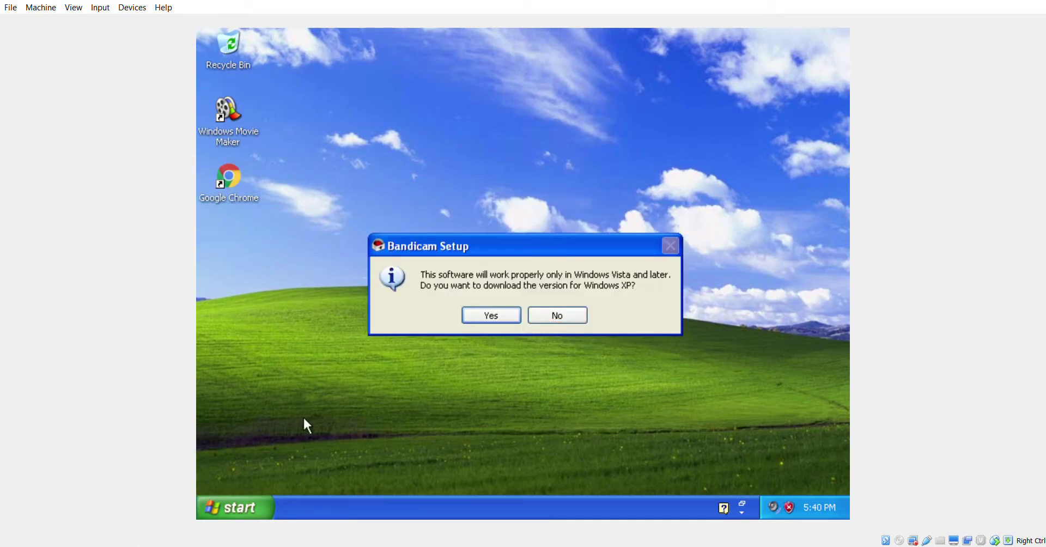
pyautogui.click(480, 317)
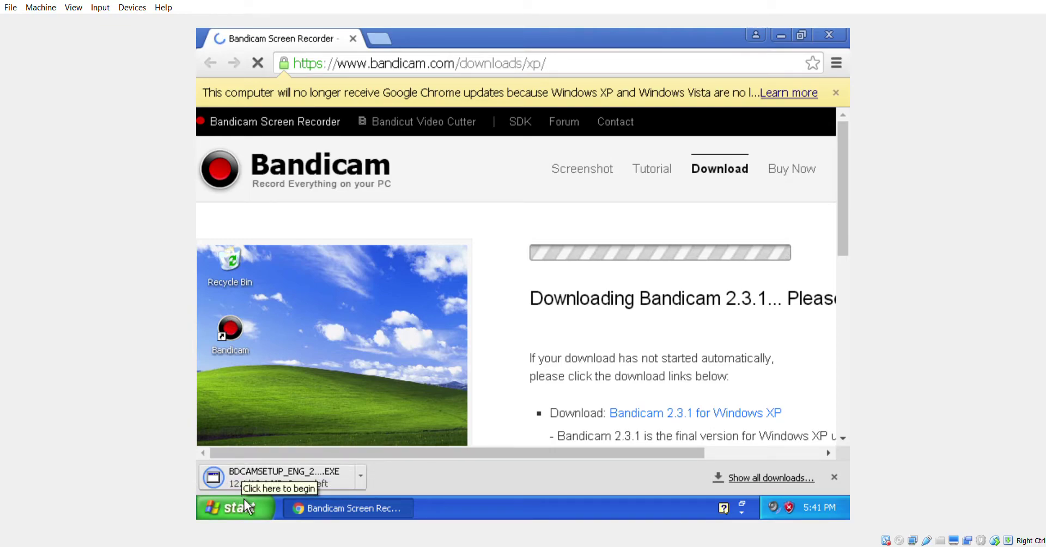
# Step: Run the downloaded Bandicam 2.3.1 installer for Windows XP and choose English as the installer language
pyautogui.click(262, 473)
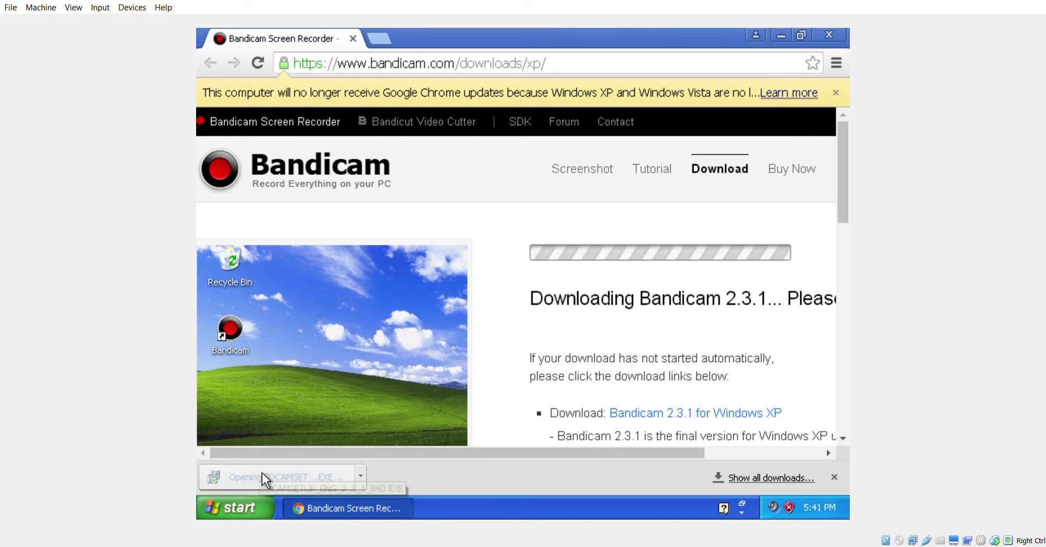
pyautogui.click(552, 284)
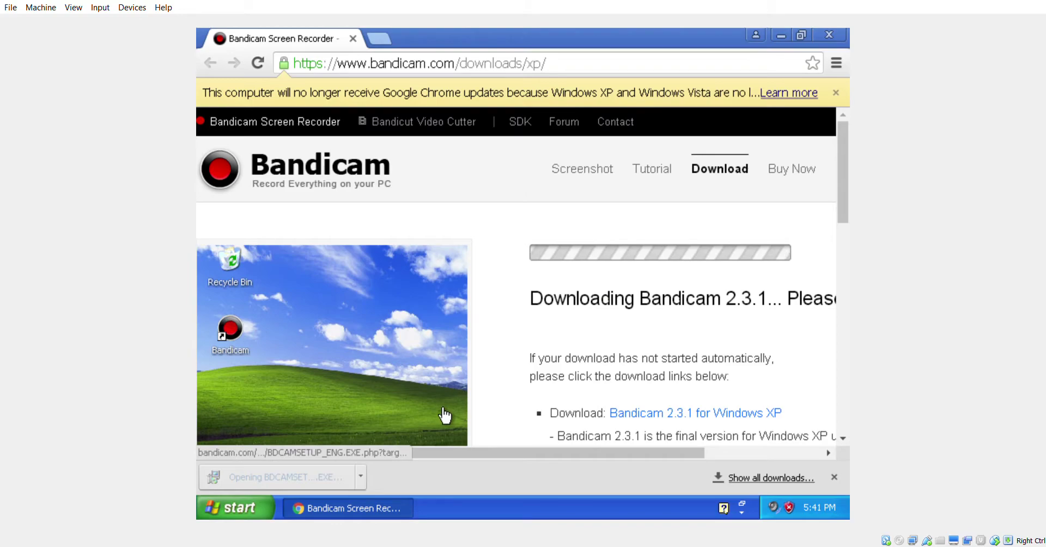
pyautogui.click(828, 35)
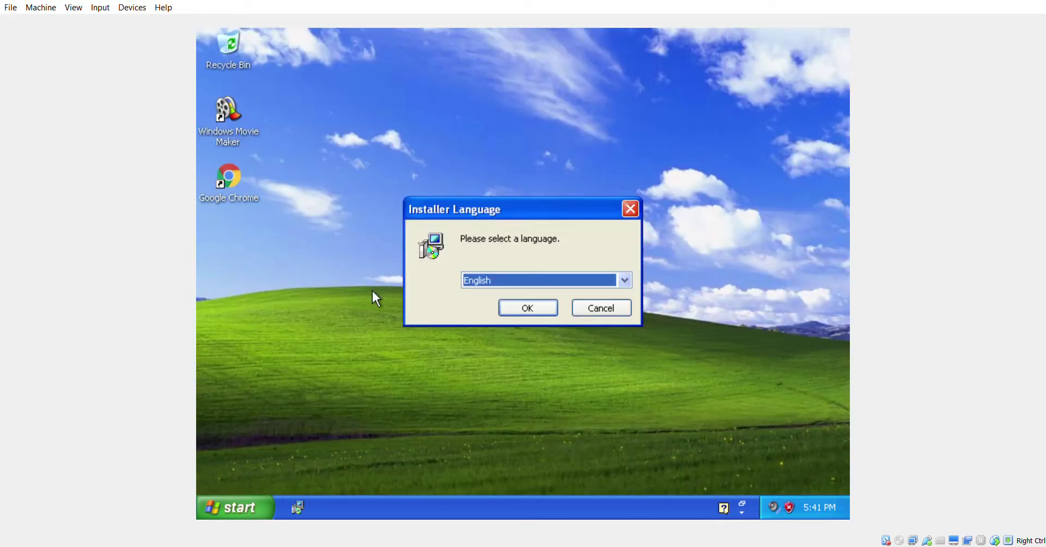
pyautogui.click(535, 308)
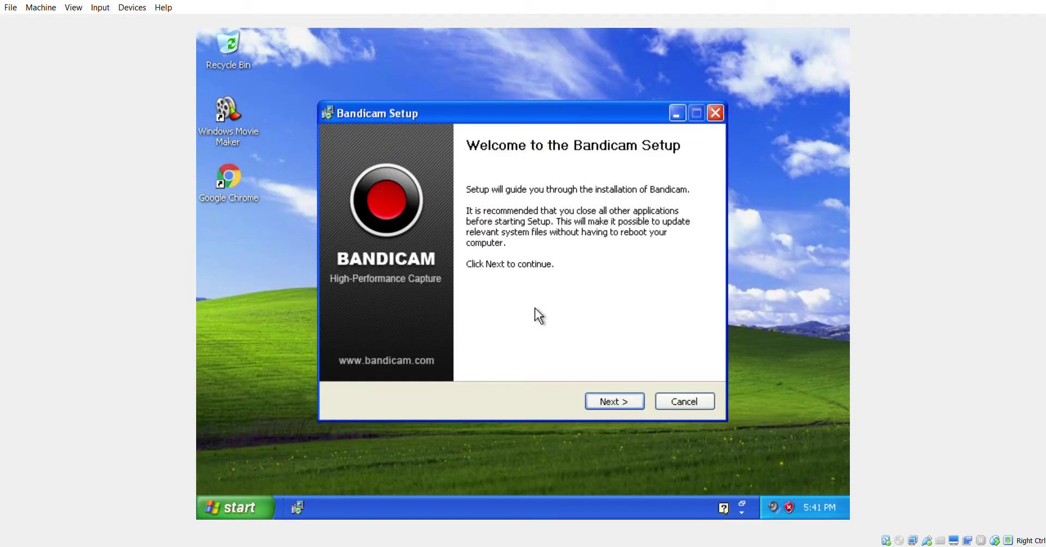
# Step: Accept the Bandicam license agreement and add the Pin to Taskbar component to the installation
pyautogui.click(606, 396)
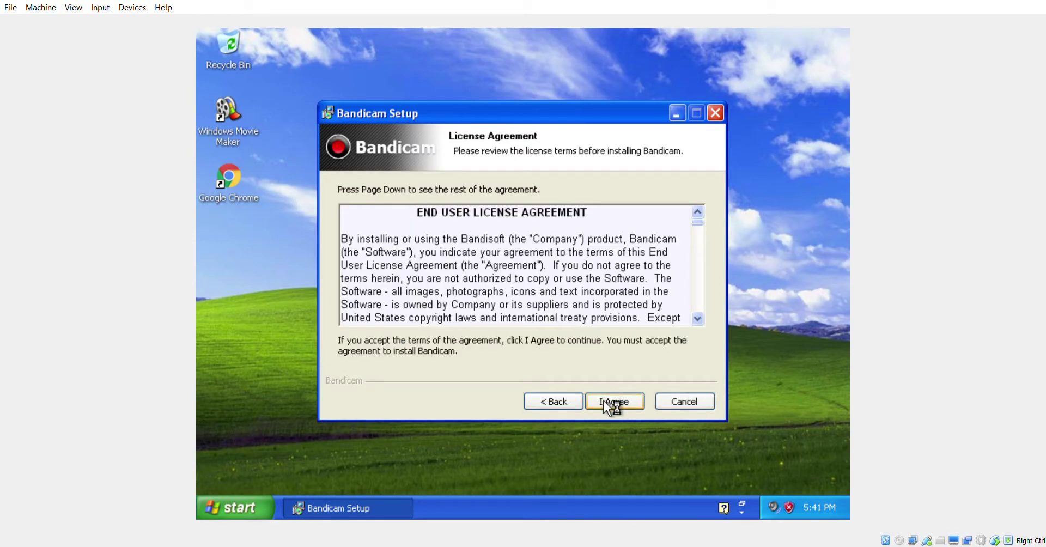
pyautogui.click(605, 401)
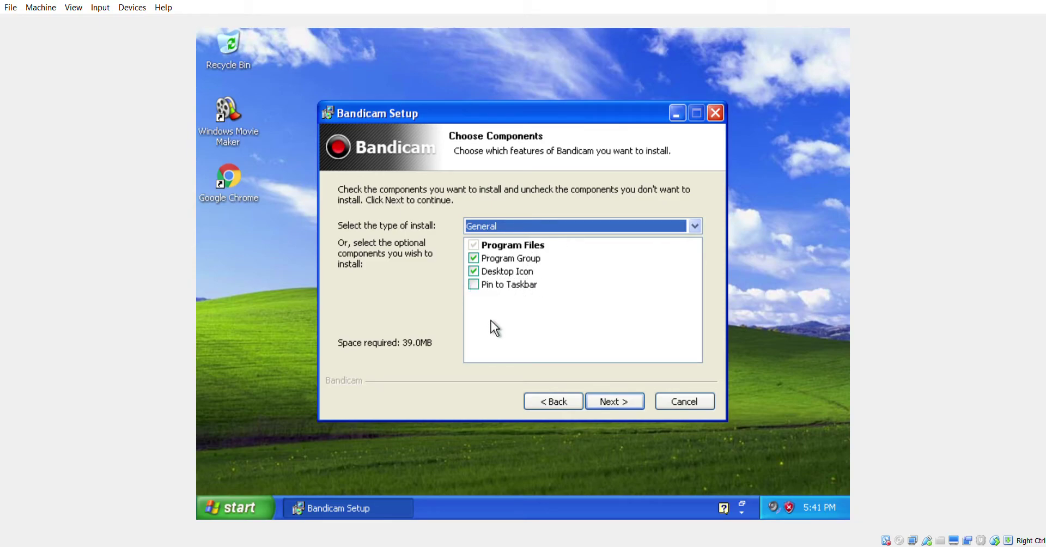
pyautogui.click(473, 285)
pyautogui.click(475, 285)
pyautogui.click(476, 284)
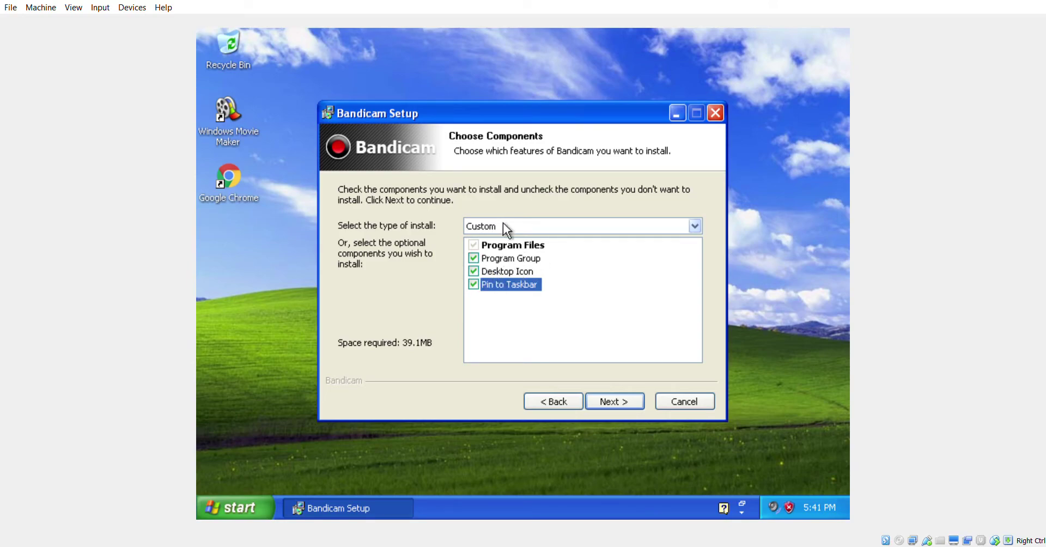
# Step: Install Bandicam with the chosen components and finish the setup
pyautogui.click(612, 400)
pyautogui.click(606, 403)
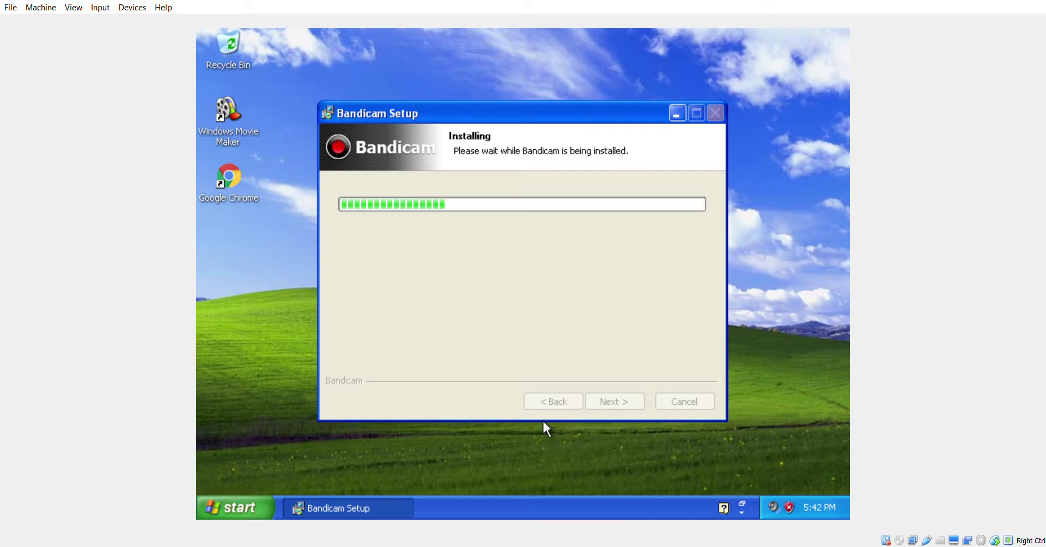
pyautogui.click(621, 405)
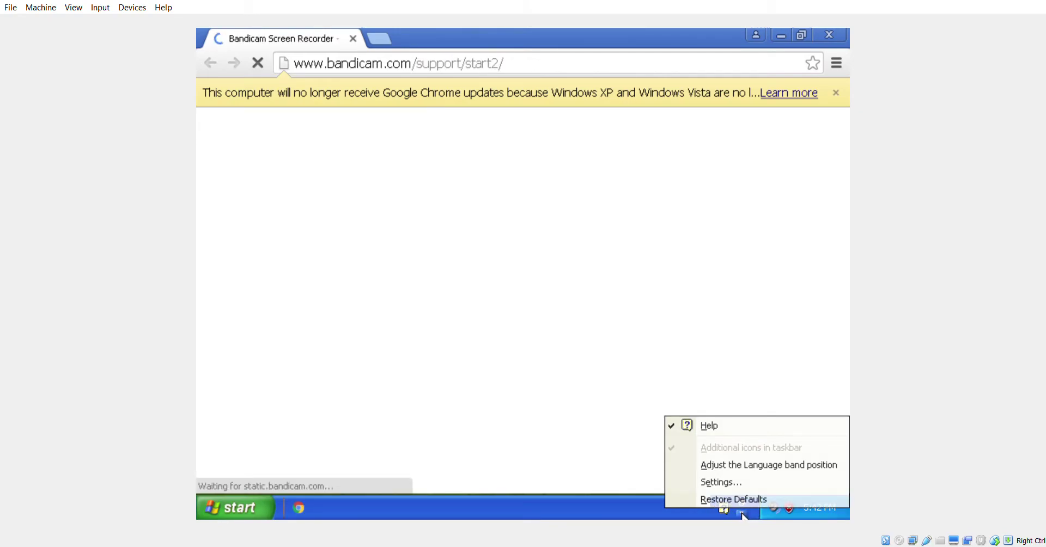
# Step: Close the Chrome window showing the Bandicam installation page, leaving Bandicam open
pyautogui.click(338, 420)
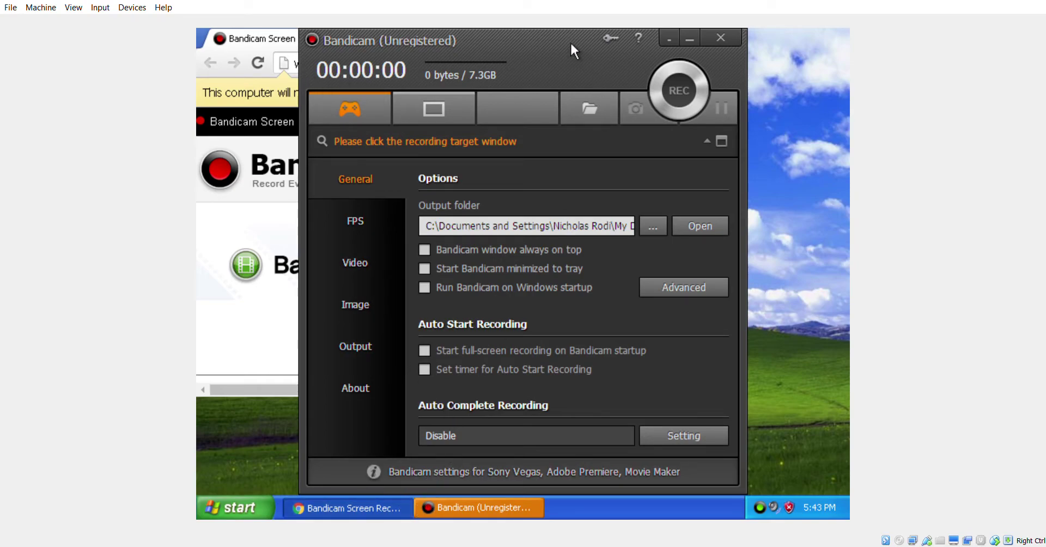
pyautogui.click(358, 506)
pyautogui.rightClick(358, 507)
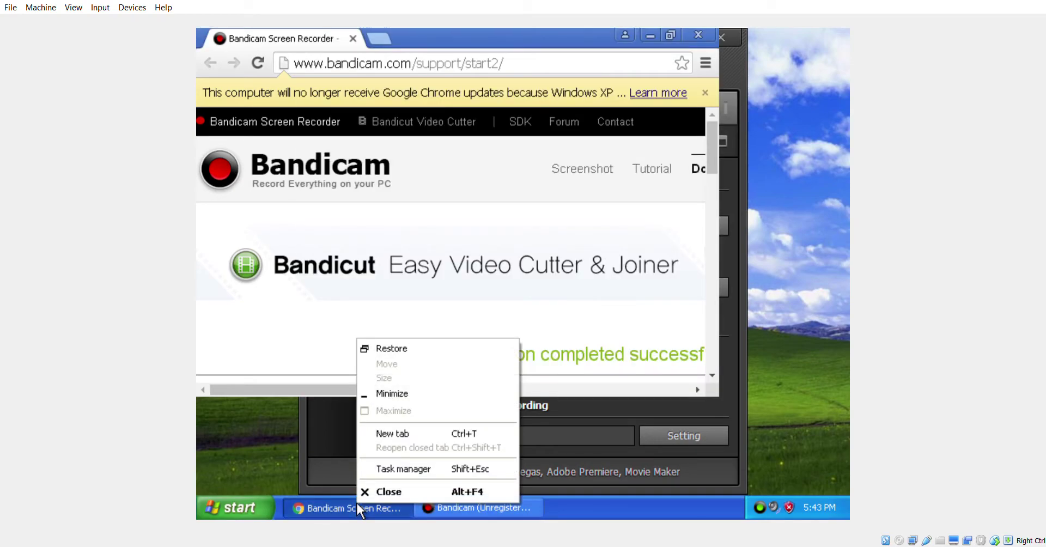
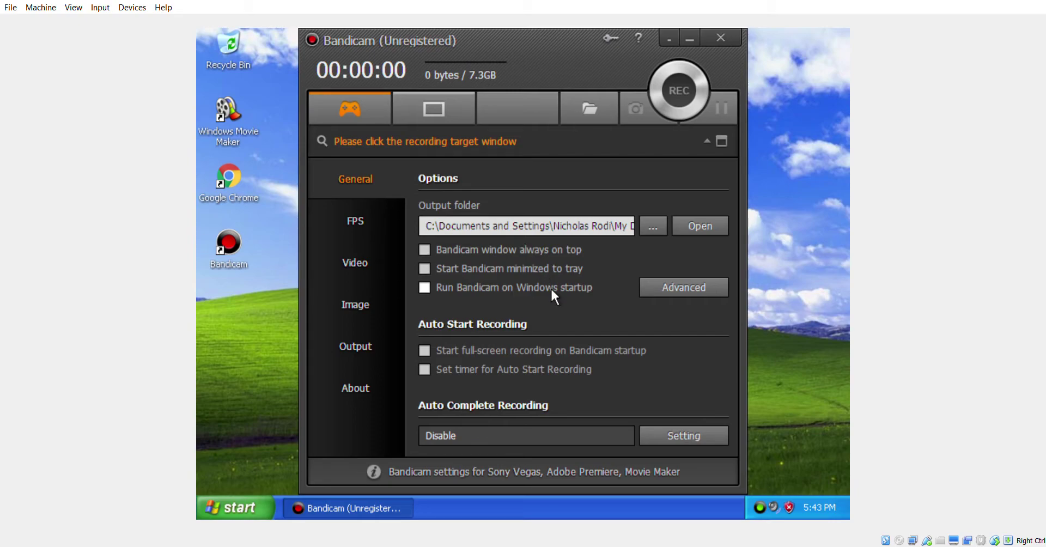
# Step: Attempt a recording in Game Recording Mode and accept the change to Screen Recording Mode
pyautogui.click(436, 110)
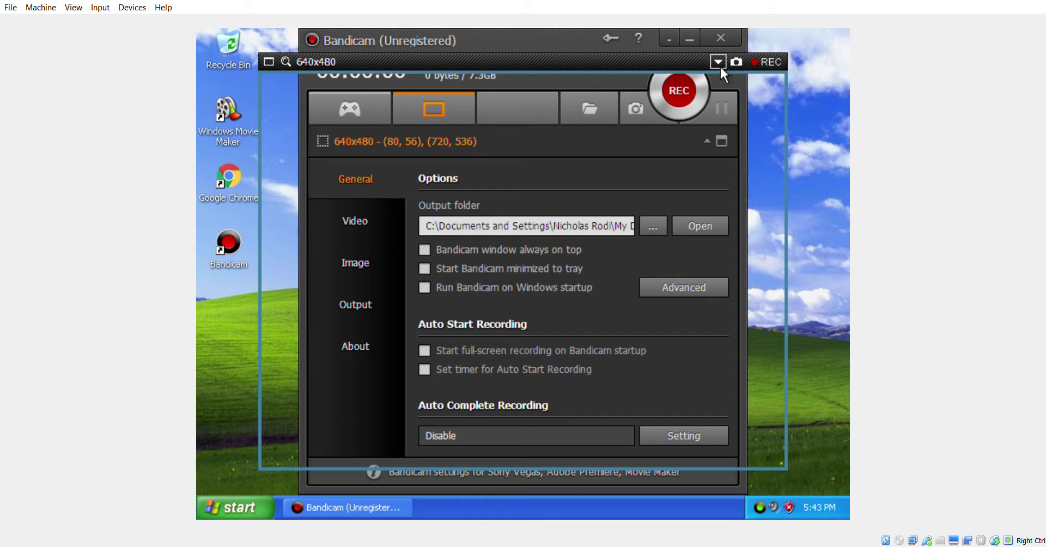
pyautogui.click(360, 112)
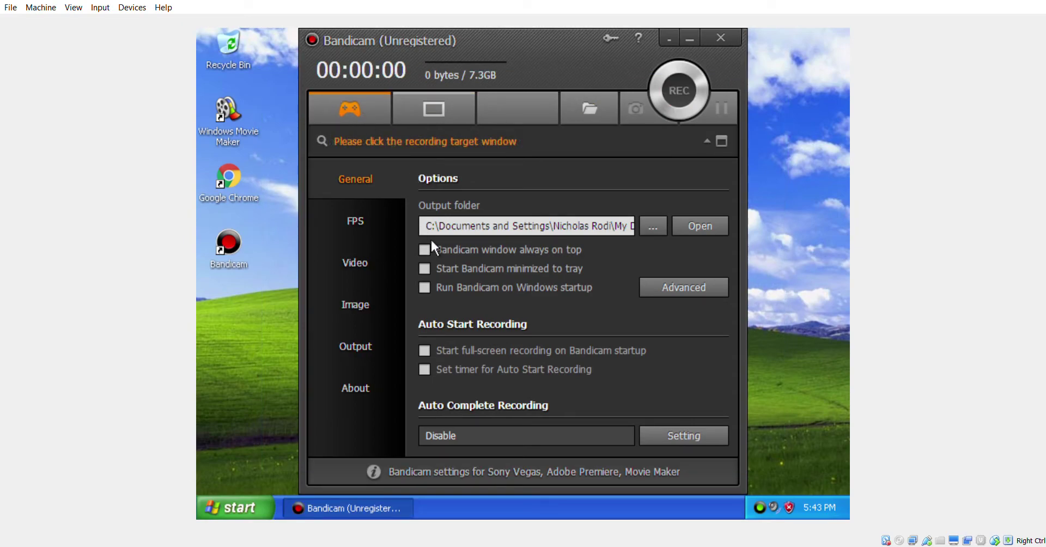
pyautogui.click(675, 73)
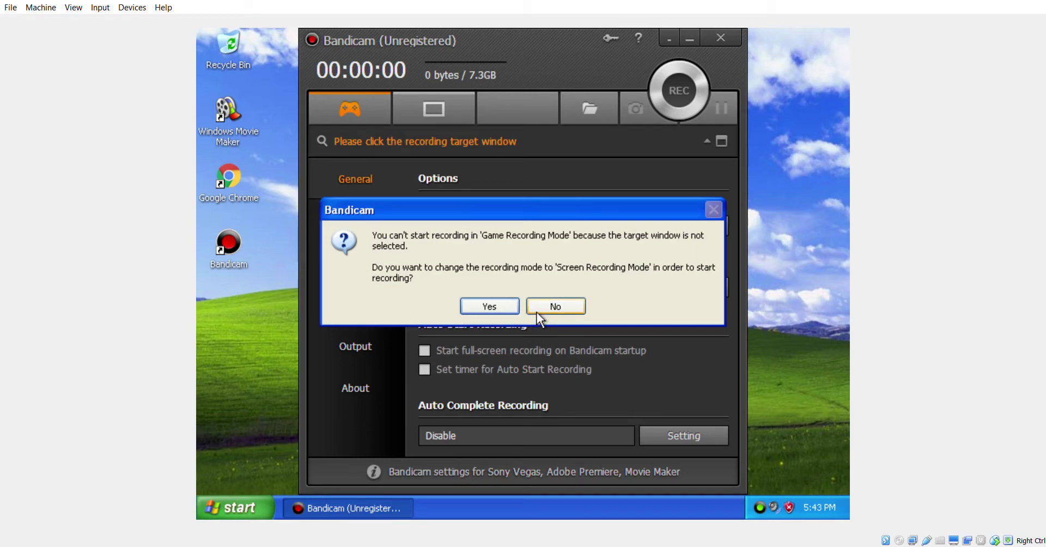
pyautogui.click(499, 306)
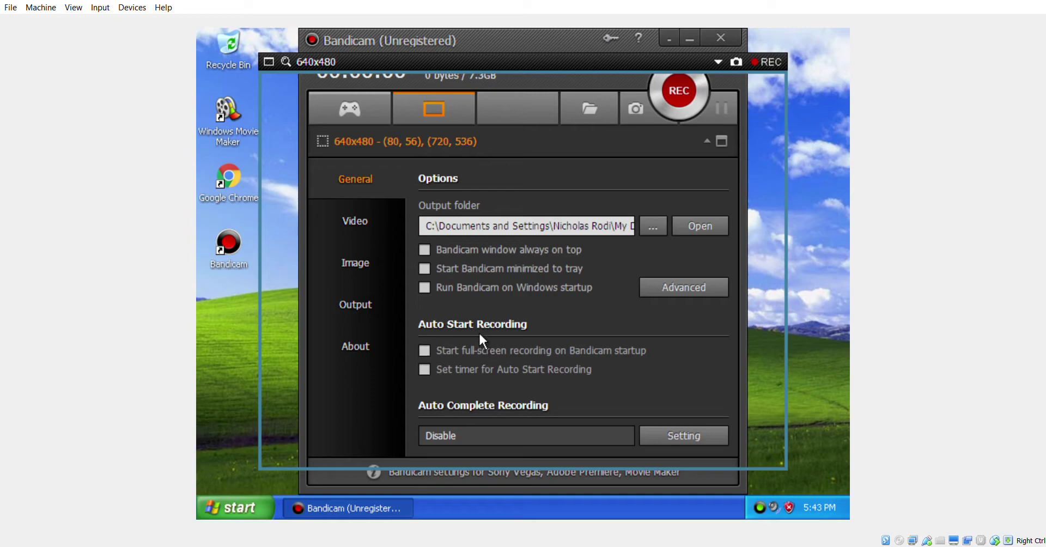
# Step: Set the recording area to Full Screen and move the recording bar to the lower part of the Bandicam window
pyautogui.click(320, 62)
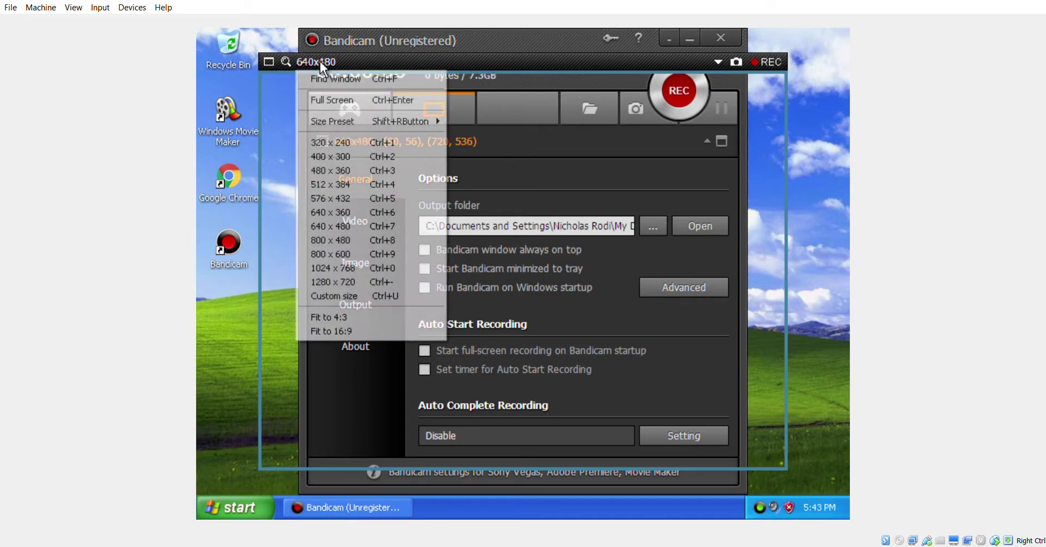
pyautogui.click(338, 99)
pyautogui.moveTo(448, 63); pyautogui.dragTo(684, 379)
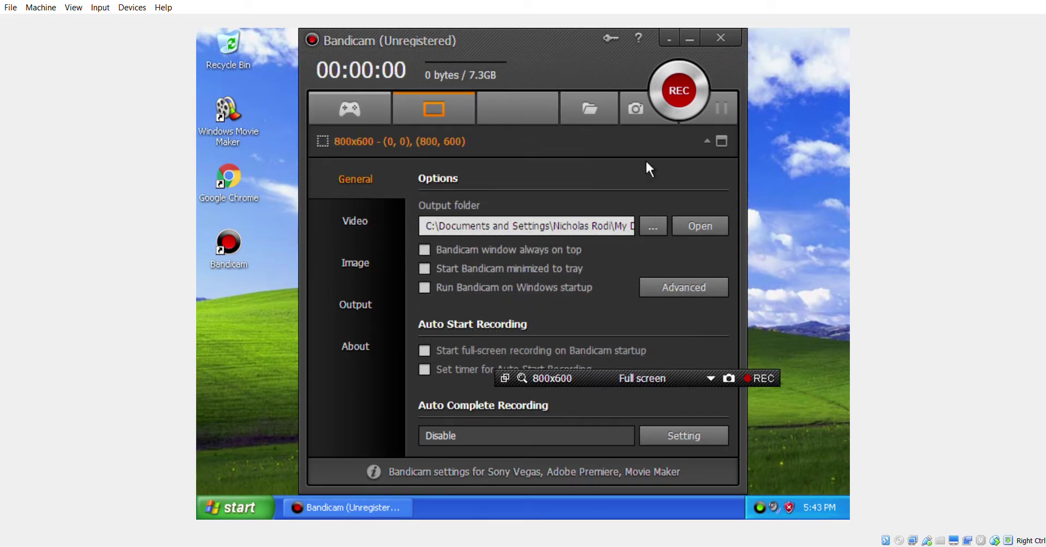
# Step: Start a full-screen recording, create a new text document on the desktop, place it below the Bandicam shortcut and open it
pyautogui.click(651, 84)
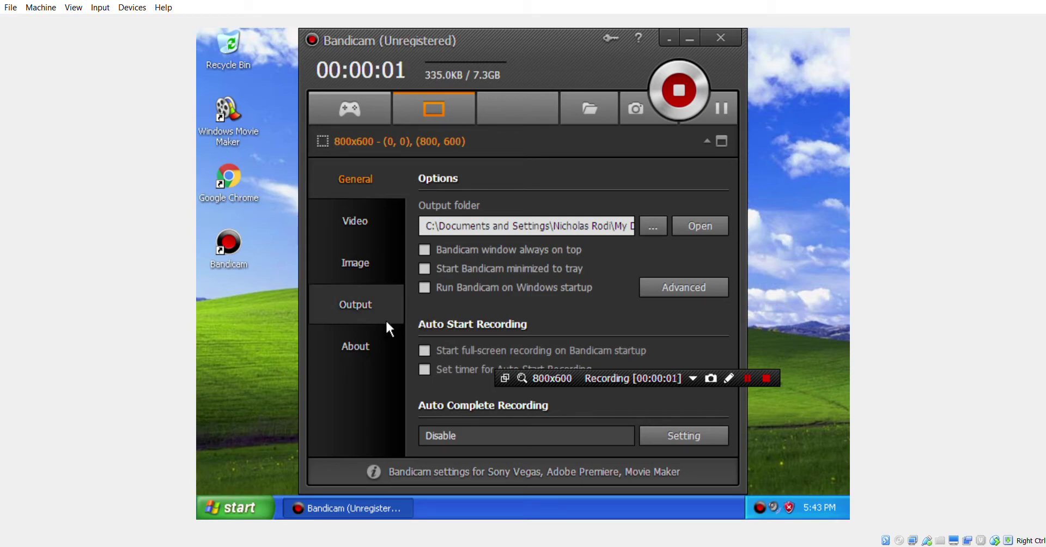
pyautogui.rightClick(256, 347)
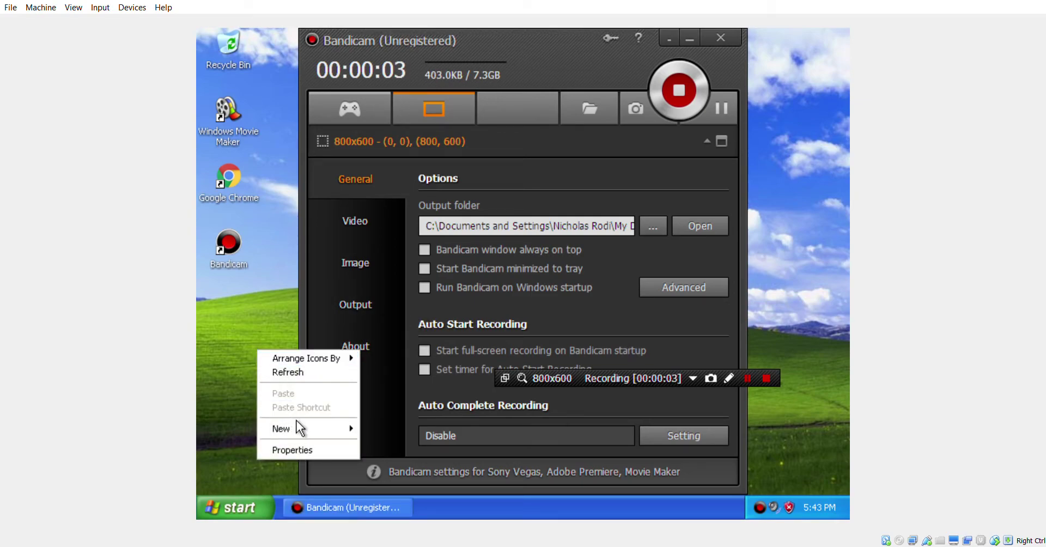
pyautogui.moveTo(352, 428)
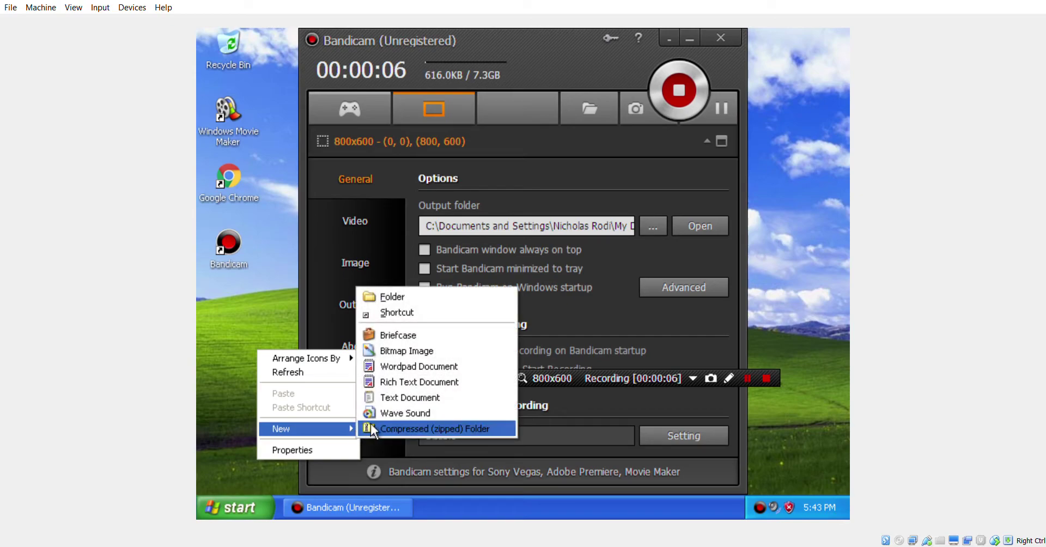
pyautogui.click(403, 397)
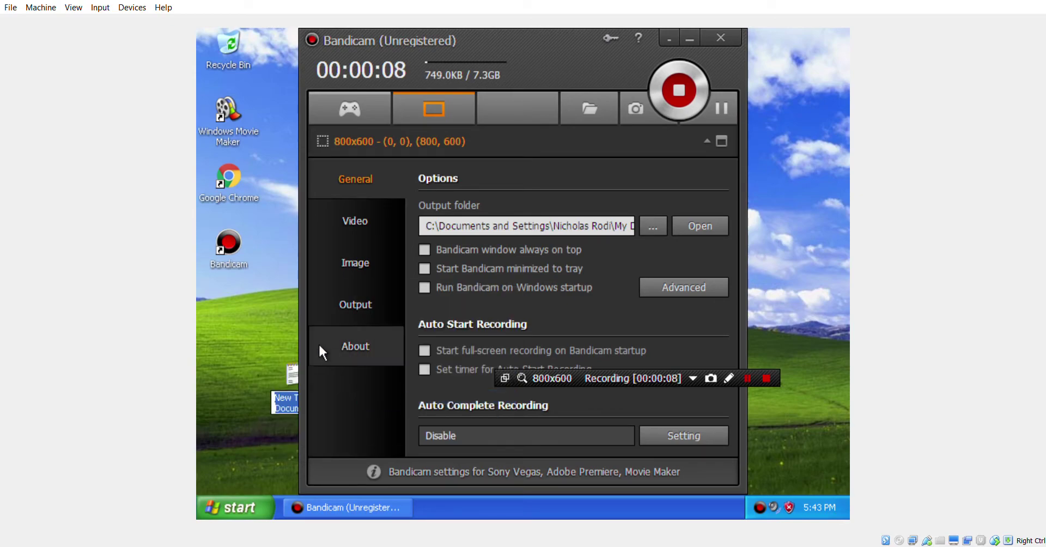
pyautogui.moveTo(289, 384); pyautogui.dragTo(229, 318)
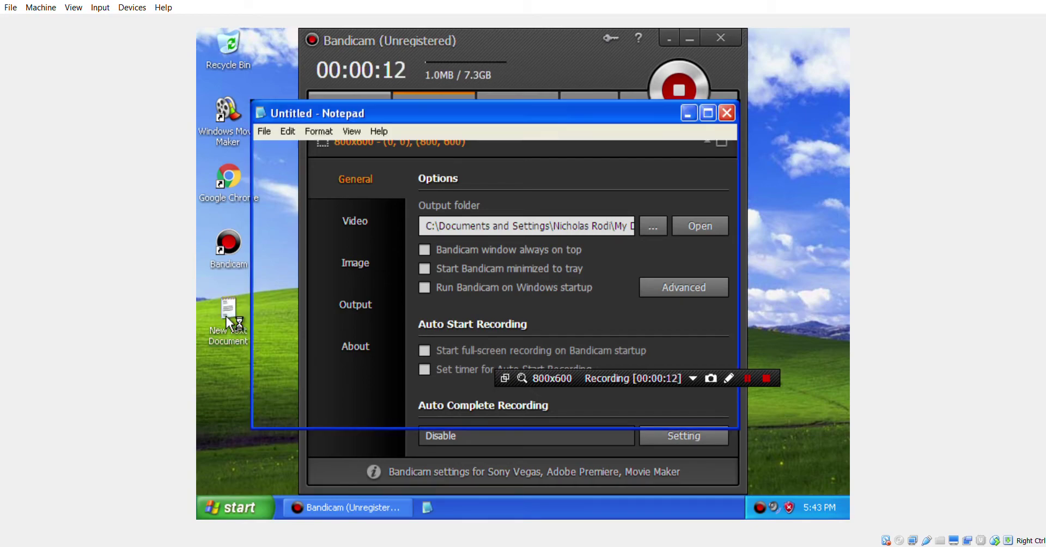
# Step: Enter "hey there sonnn" in the text document and, after several blank lines, "hey therrre bandisoft!?"
pyautogui.write('he')
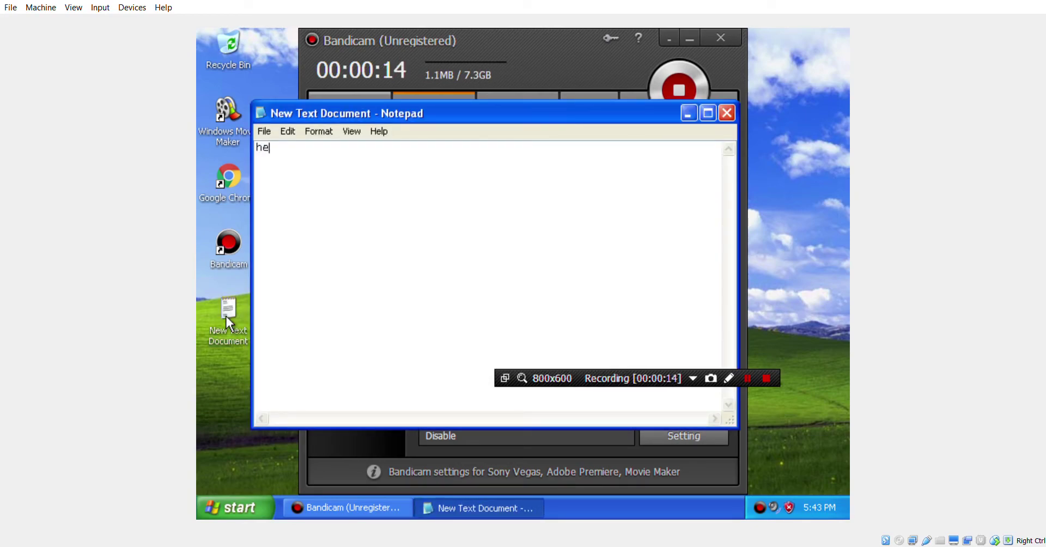
pyautogui.write('y there sonnn')
pyautogui.press('Return')
pyautogui.press('Return')
pyautogui.press('Return')
pyautogui.press('Return')
pyautogui.press('Return')
pyautogui.press('Return')
pyautogui.write('hey')
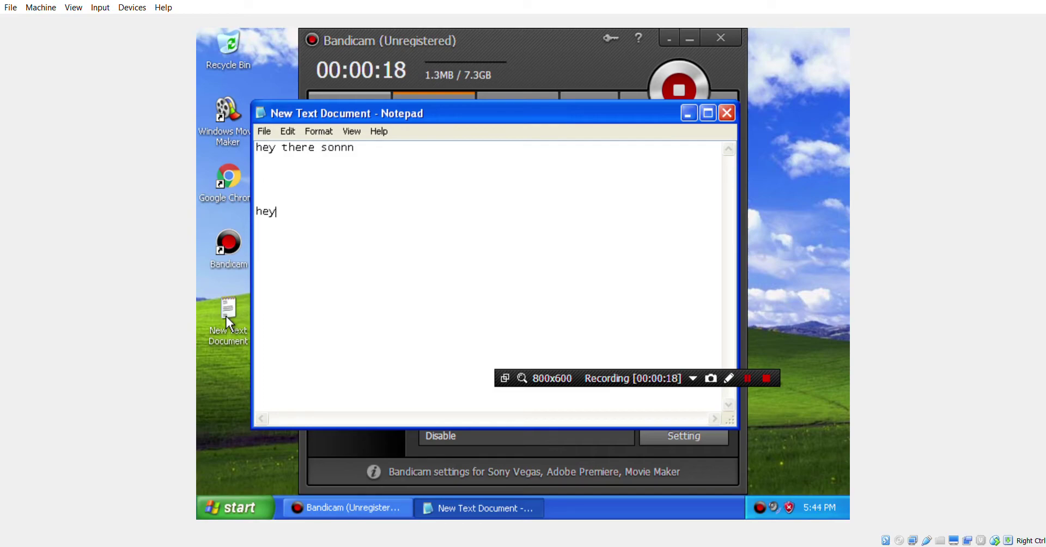
pyautogui.write(' therrre ')
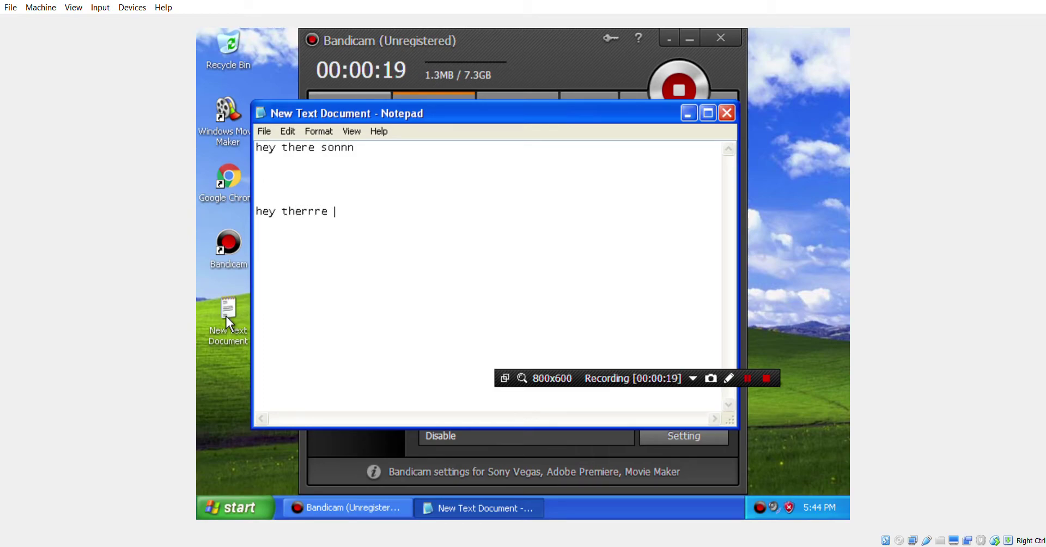
pyautogui.write('bandisoft!?')
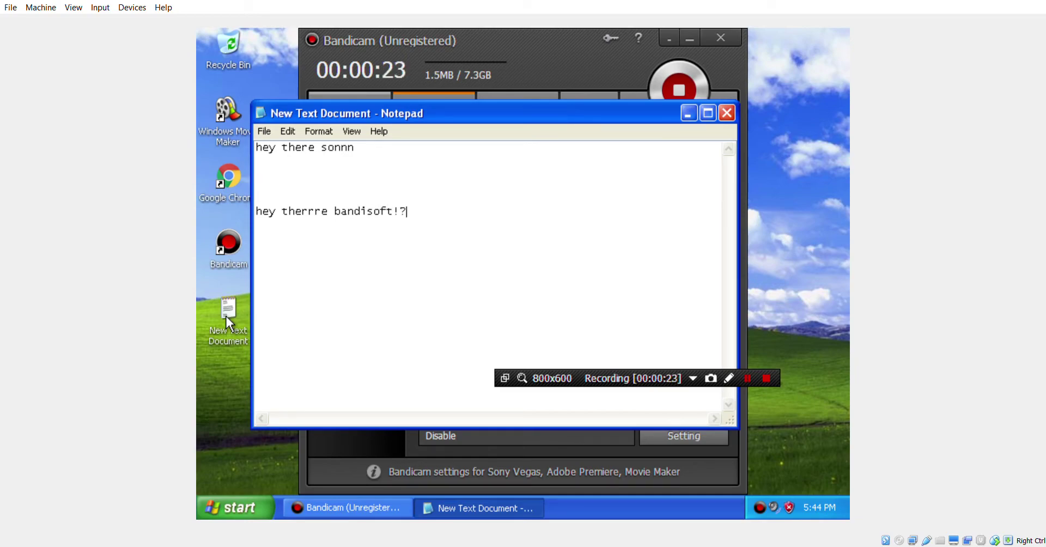
# Step: Add the lines "you like bandicam?" and "i like bandisoooft" below the existing text
pyautogui.press('Return')
pyautogui.write('you like bandicam?')
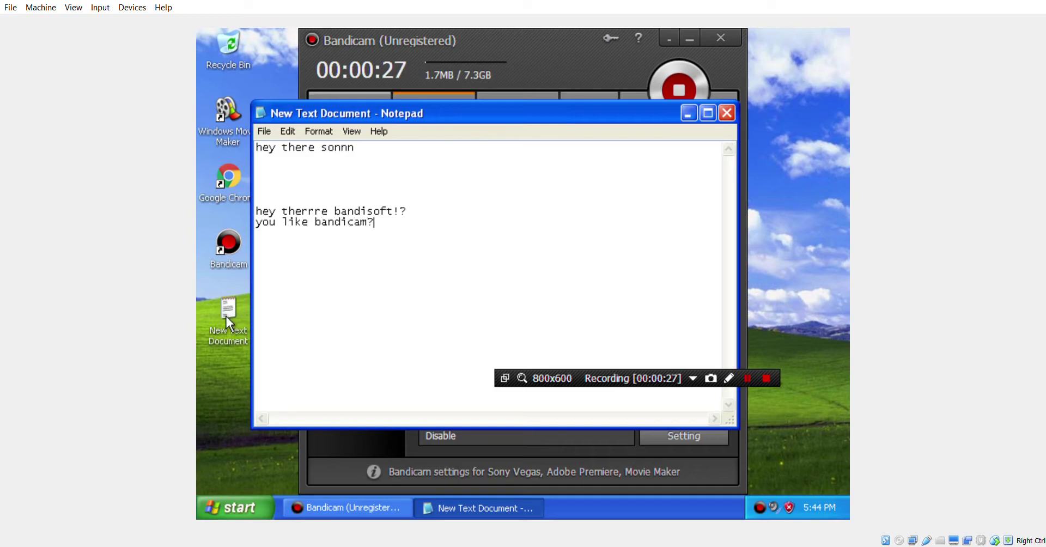
pyautogui.press('Return')
pyautogui.write('i like bandisoooft')
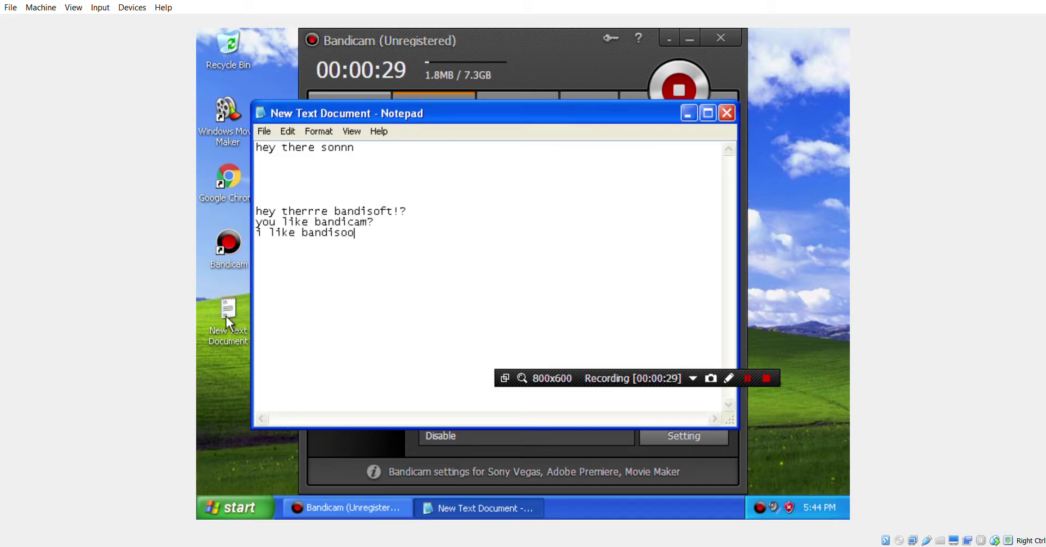
# Step: Close the Notepad document and stop the full-screen recording
pyautogui.click(729, 113)
pyautogui.click(484, 324)
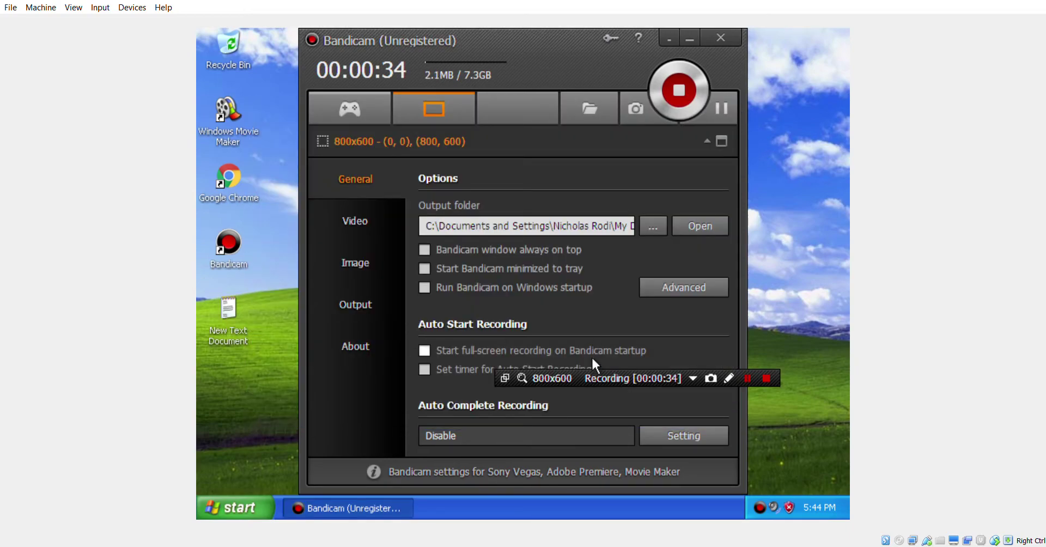
pyautogui.click(674, 67)
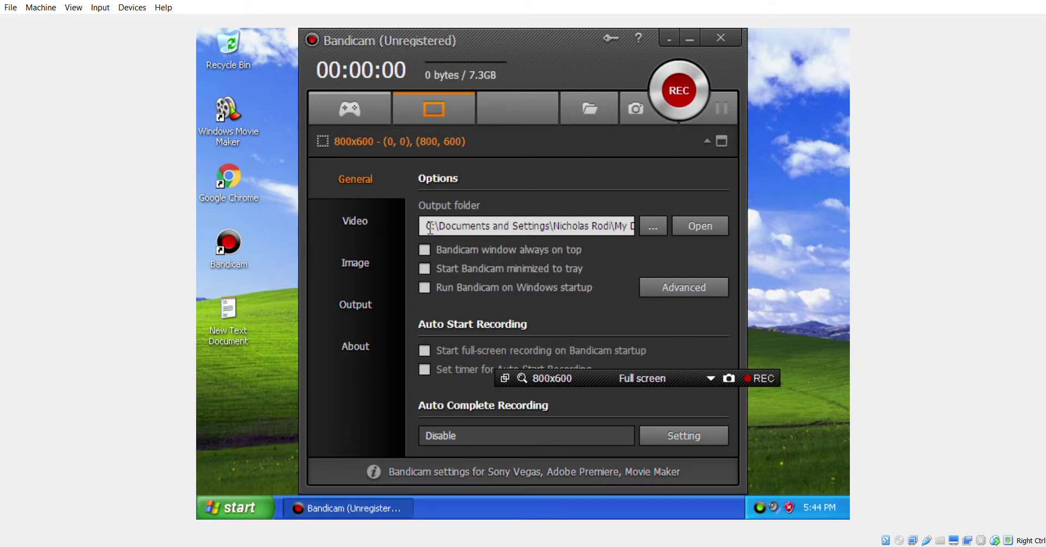
# Step: Check the output folder's path and its location in the folder browser, and dismiss the browser
pyautogui.moveTo(425, 225); pyautogui.dragTo(670, 225)
pyautogui.click(654, 229)
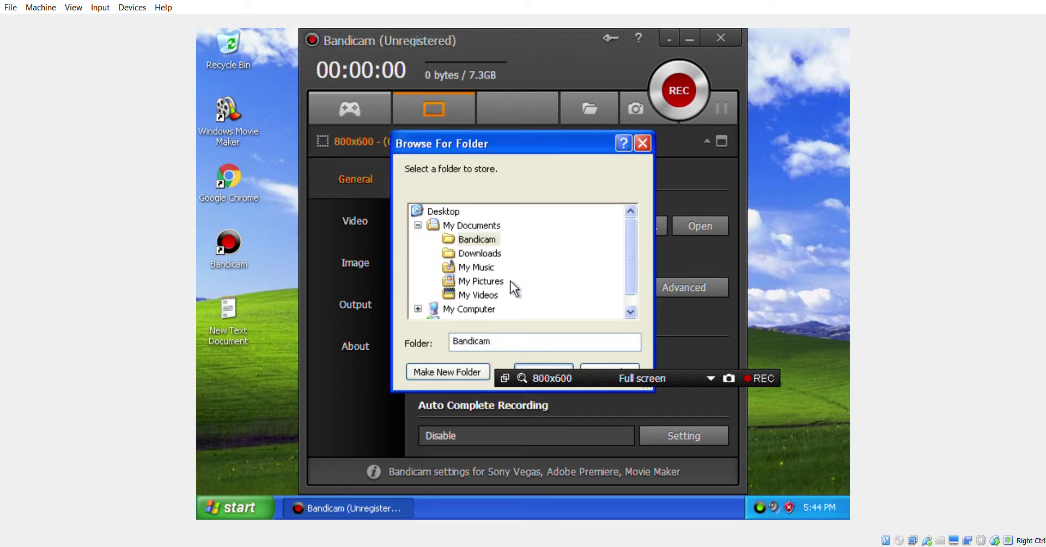
pyautogui.click(644, 143)
# Step: Open the Bandicam folder in My Documents and play the recorded video in it
pyautogui.click(232, 508)
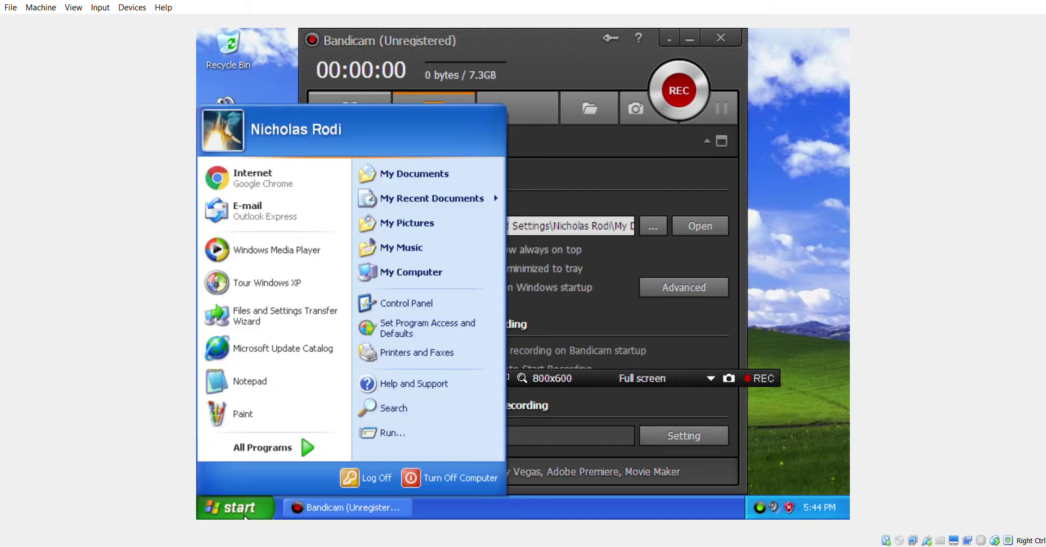
pyautogui.click(403, 172)
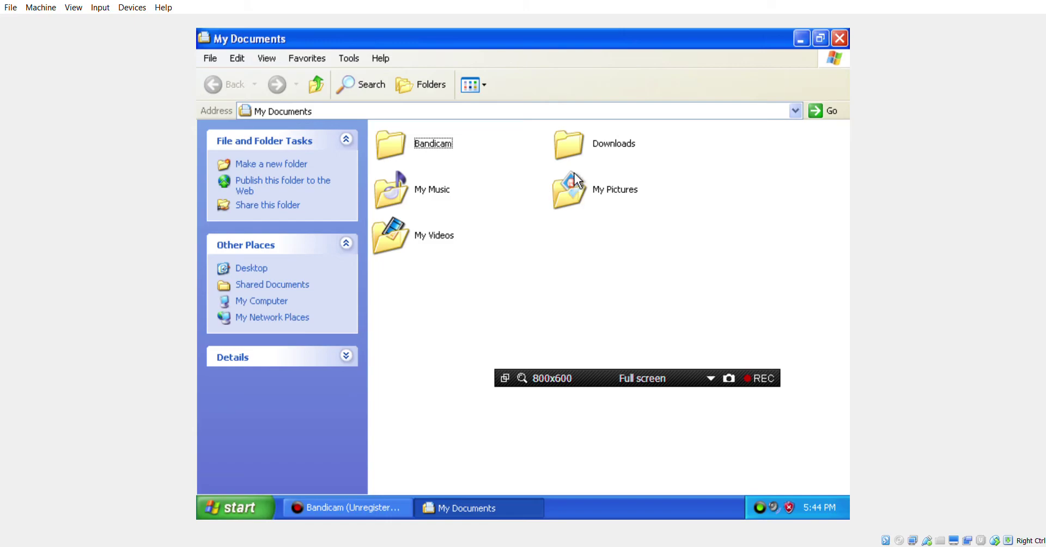
pyautogui.doubleClick(407, 152)
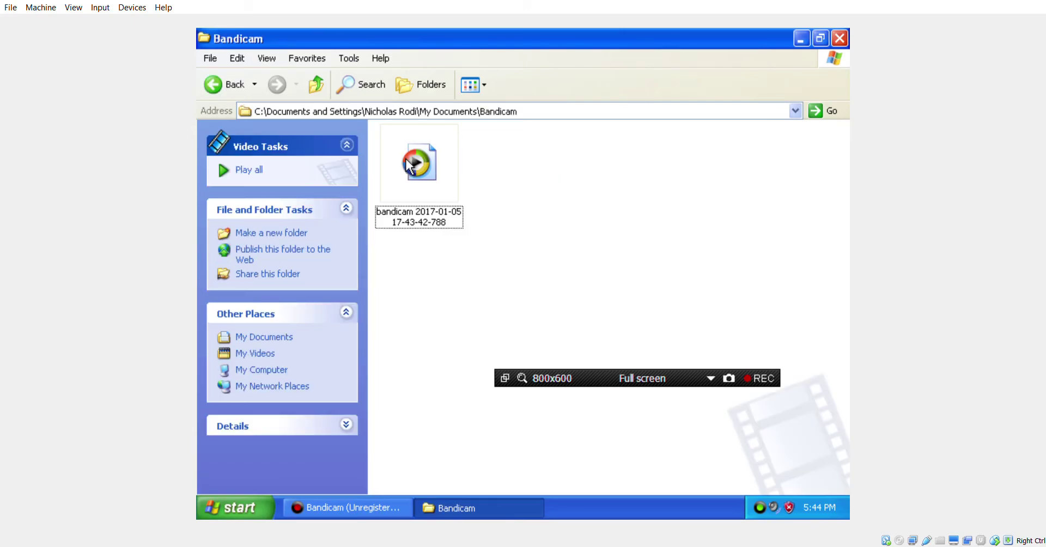
pyautogui.doubleClick(413, 200)
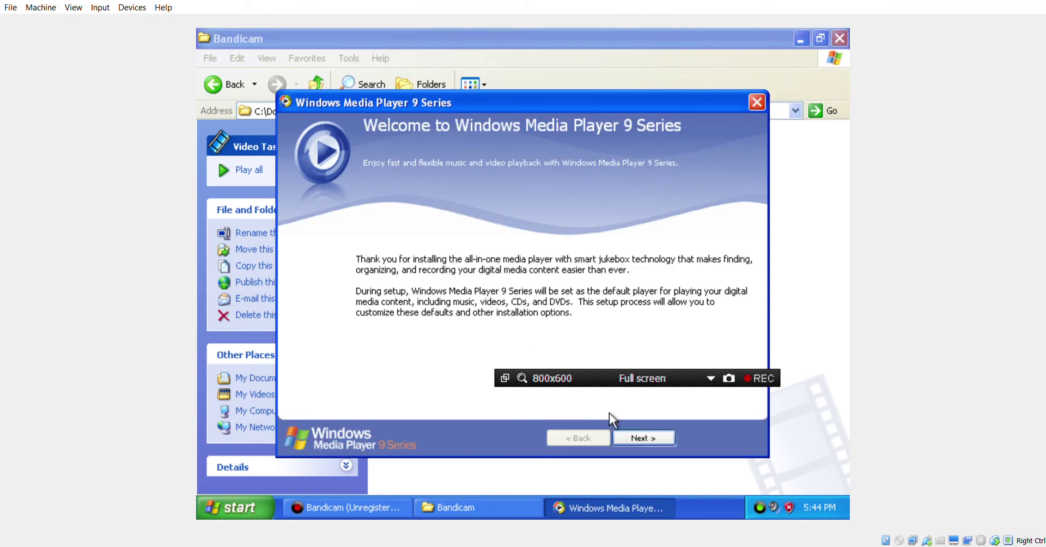
# Step: Complete the Windows Media Player 9 Series setup with the default privacy options and file types
pyautogui.click(642, 436)
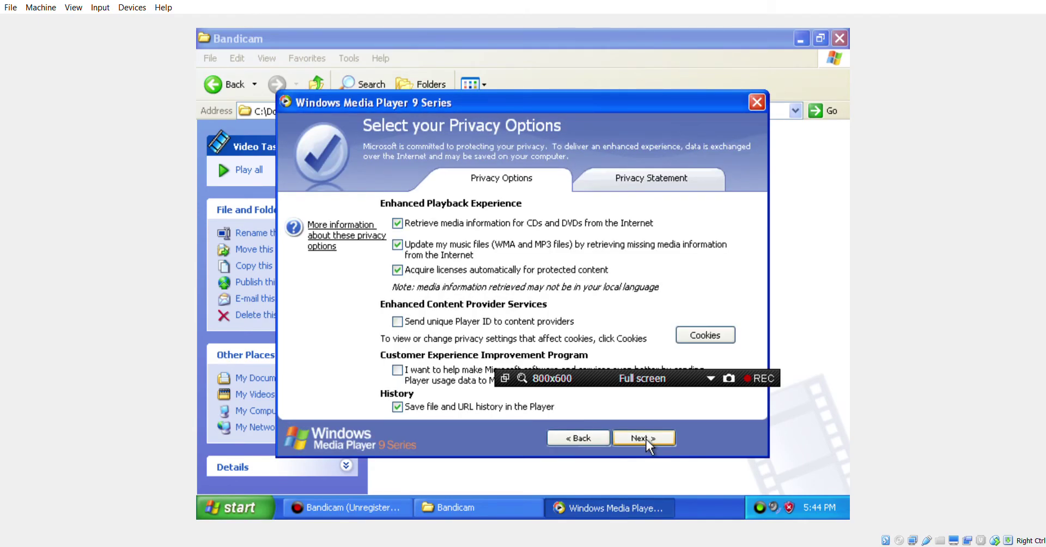
pyautogui.click(645, 438)
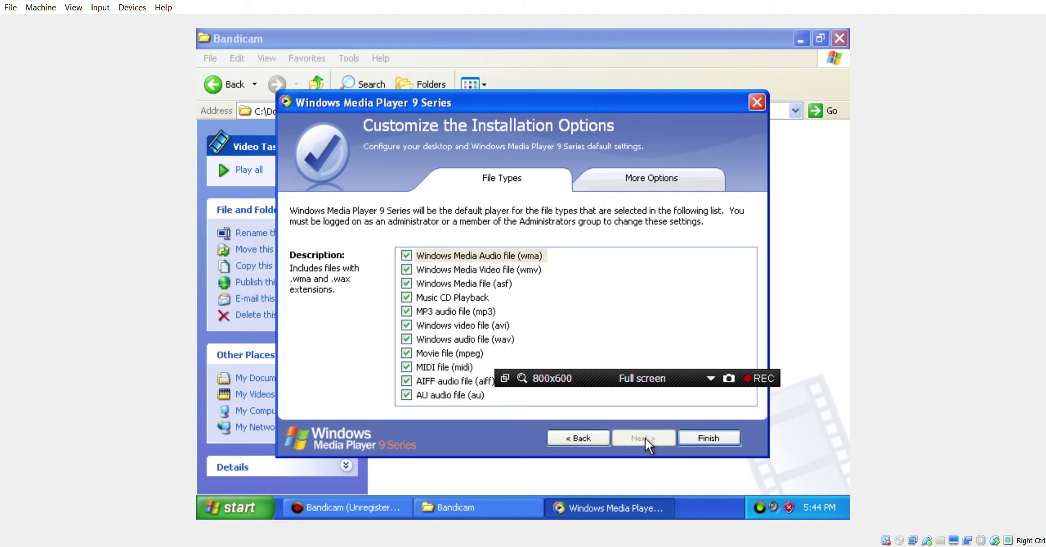
pyautogui.click(703, 443)
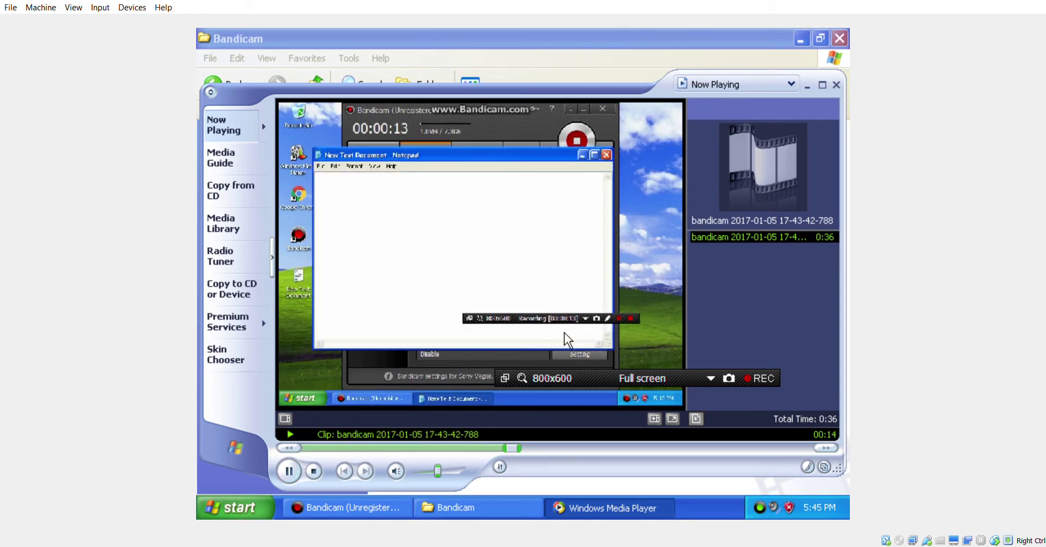
# Step: Pause the video playback and close Windows Media Player, the Bandicam folder and the Bandicam program
pyautogui.click(289, 471)
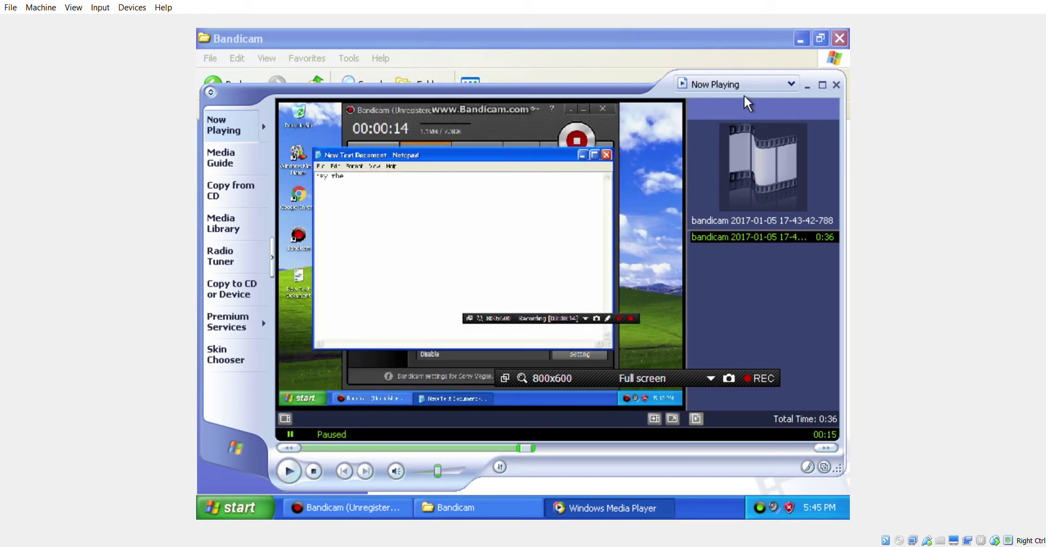
pyautogui.click(836, 85)
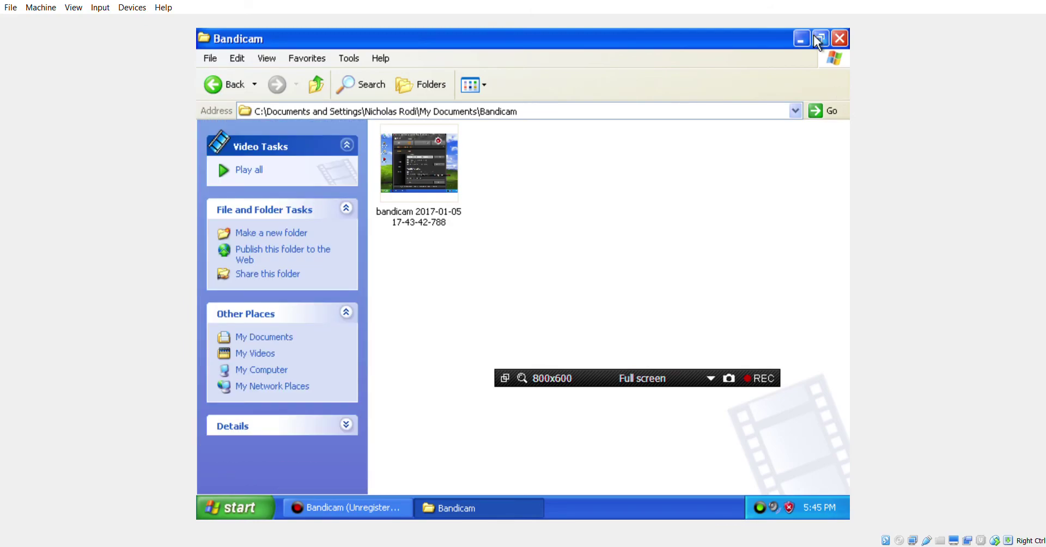
pyautogui.click(837, 38)
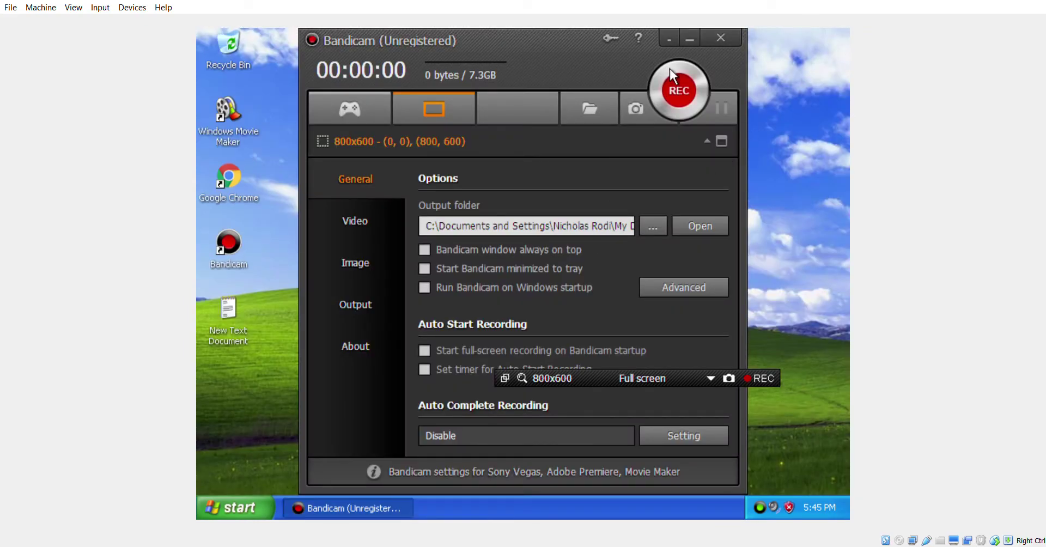
pyautogui.click(722, 38)
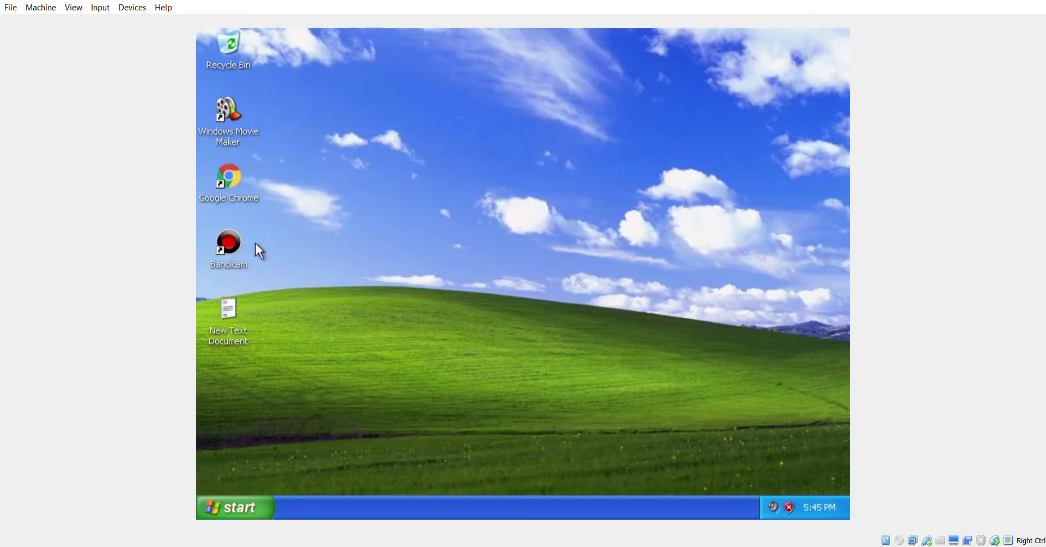
# Step: Launch the Control Panel with the Run command and open Add or Remove Programs
pyautogui.click(243, 503)
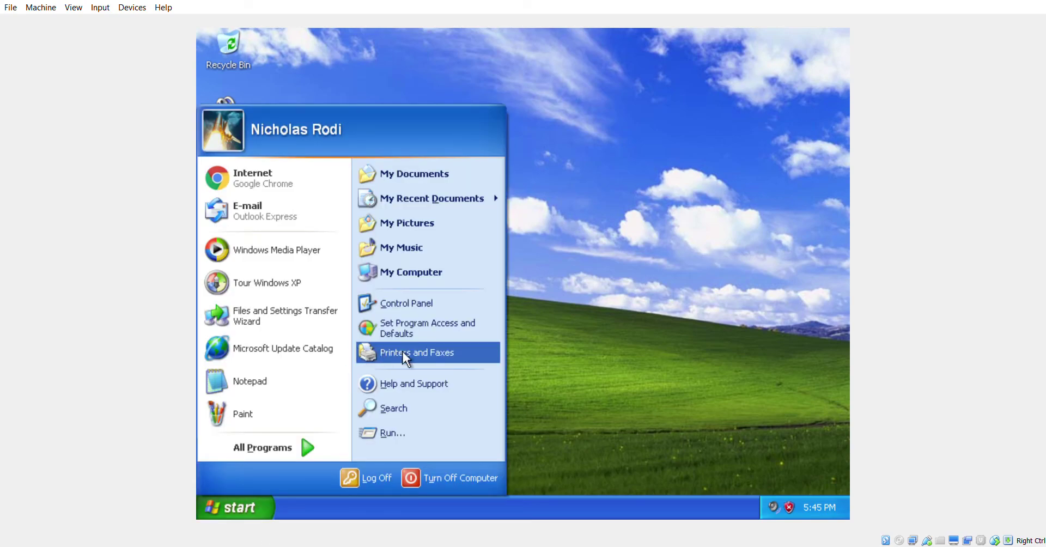
pyautogui.click(364, 435)
pyautogui.write('contol.e')
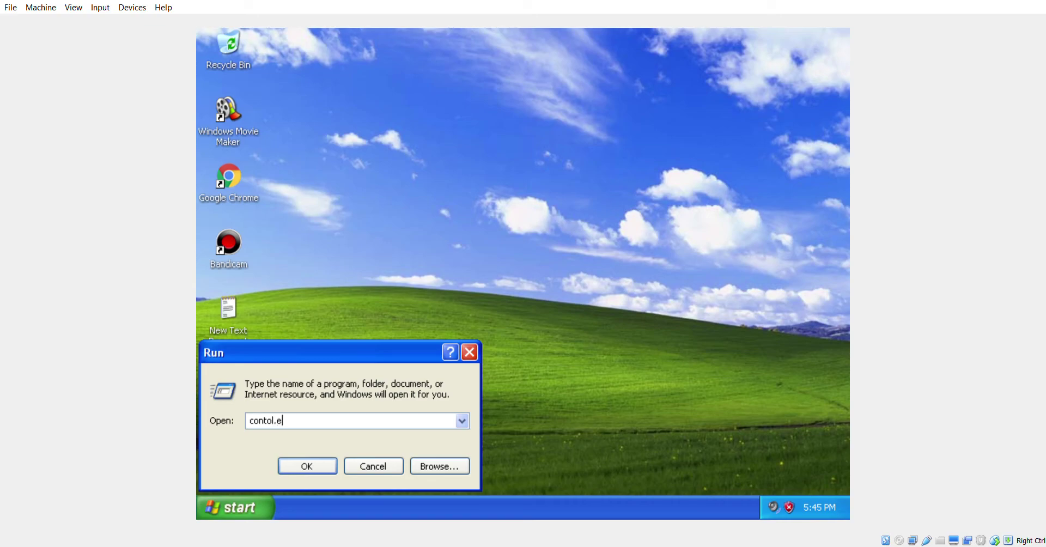
pyautogui.write('xe')
pyautogui.click(309, 466)
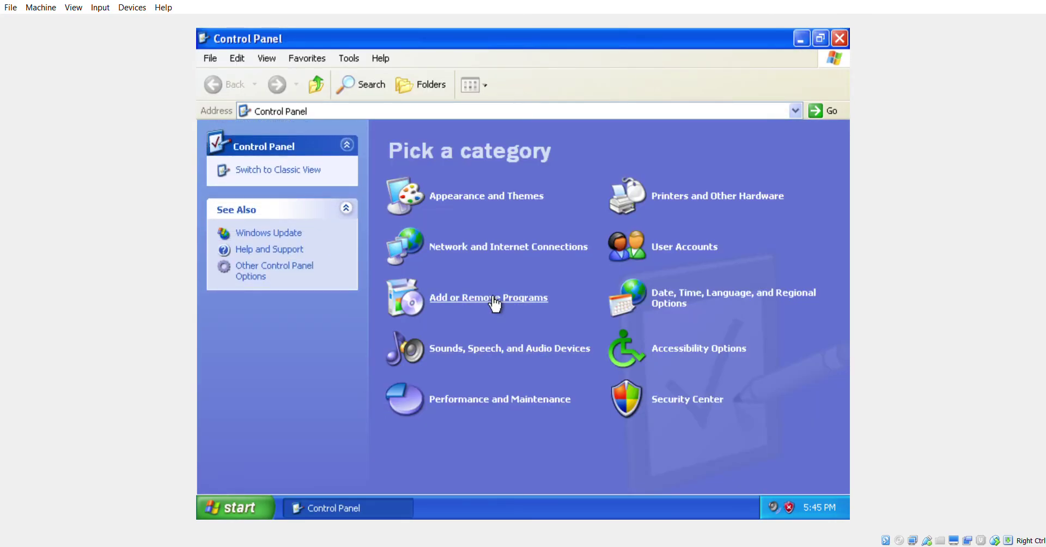
pyautogui.click(452, 315)
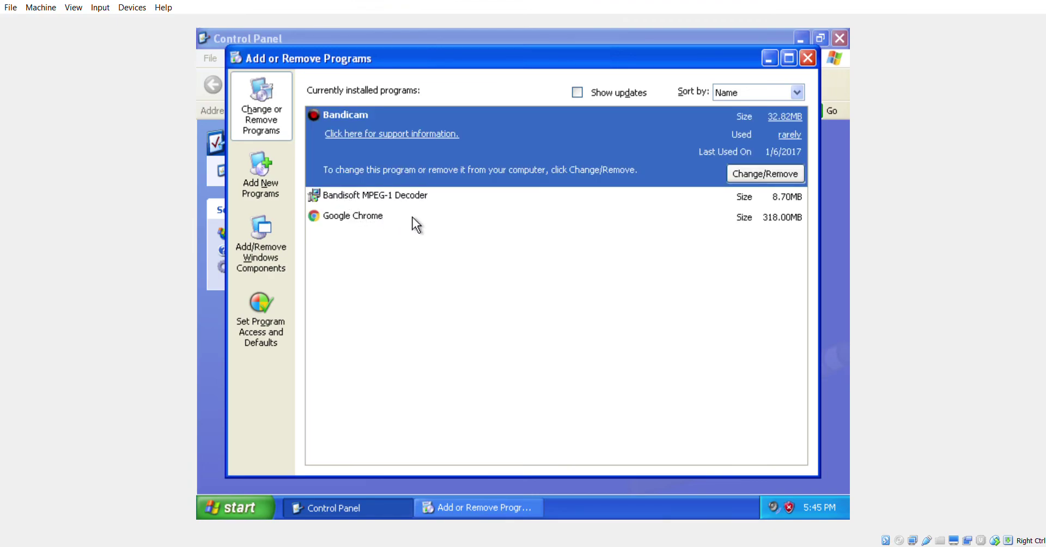
# Step: Uninstall Bandicam from the installed programs and close its uninstaller
pyautogui.click(393, 196)
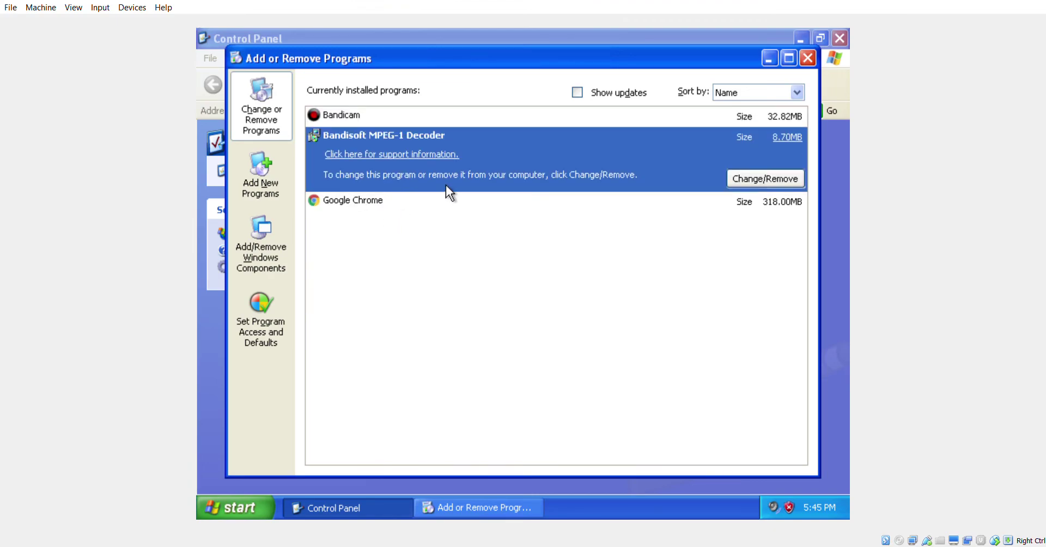
pyautogui.click(378, 113)
pyautogui.click(753, 166)
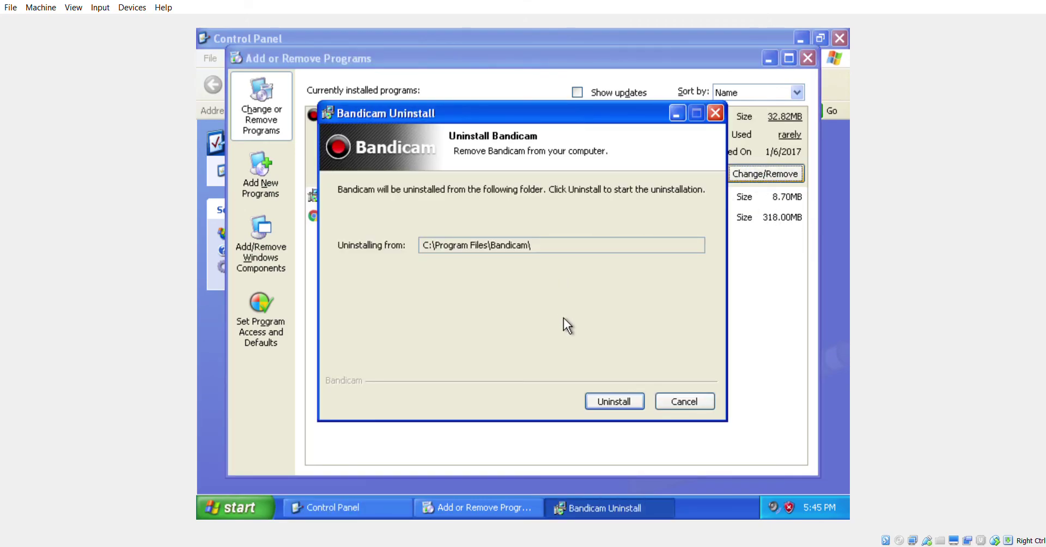
pyautogui.click(609, 400)
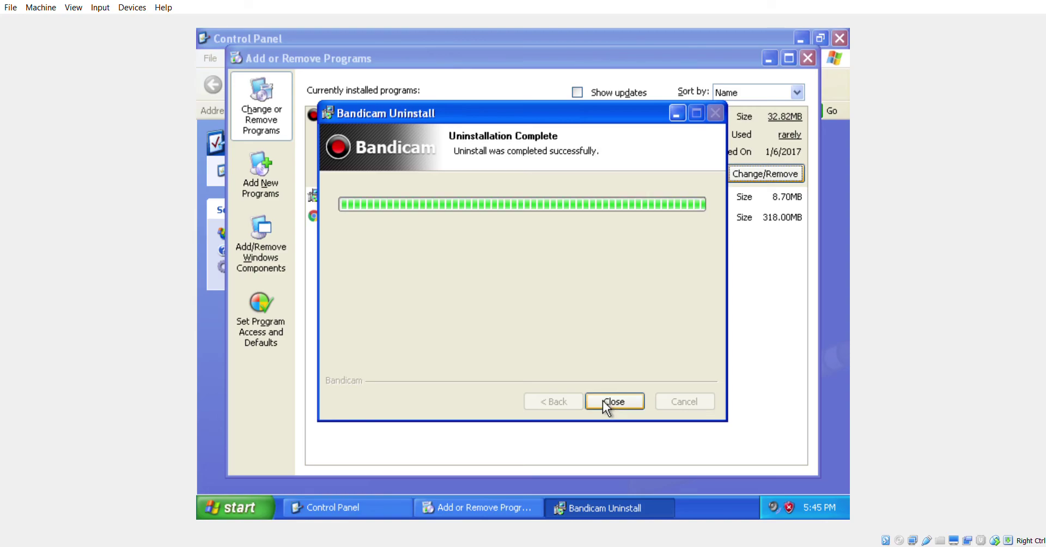
pyautogui.click(603, 403)
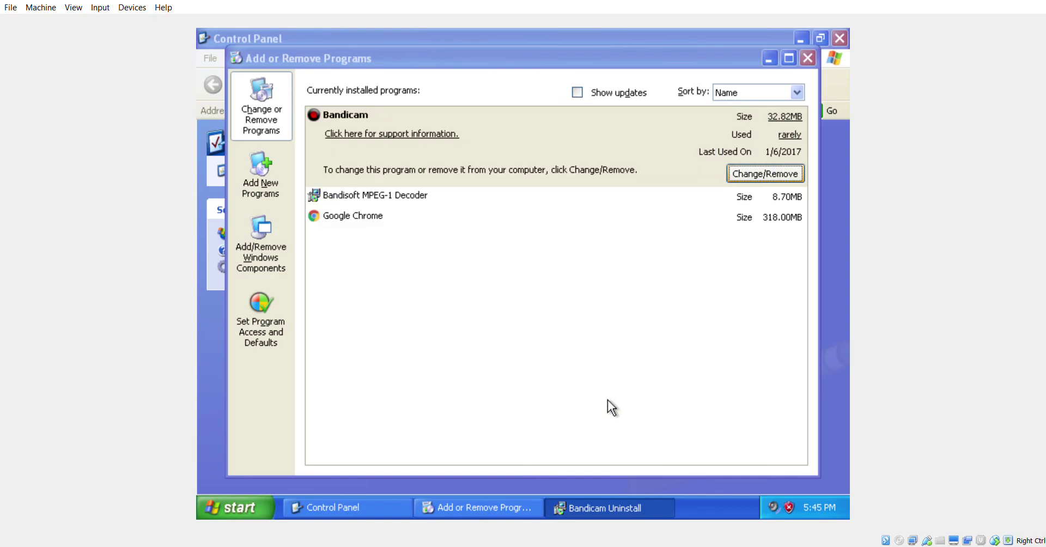
# Step: Uninstall Bandisoft MPEG-1 Decoder, agree to remove the files left in its BandiMPEG1 folder, and close its uninstaller
pyautogui.click(741, 159)
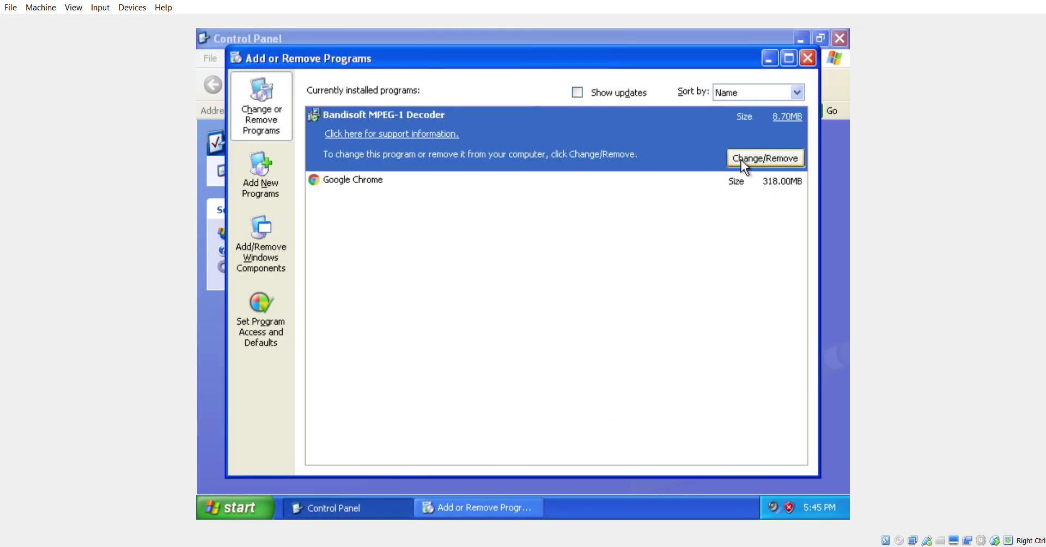
pyautogui.click(618, 399)
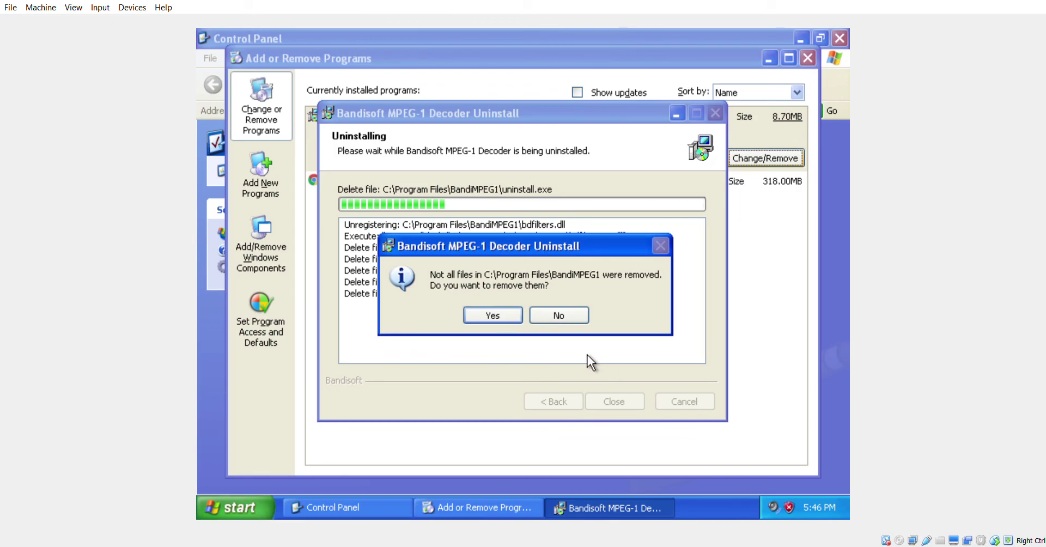
pyautogui.click(515, 317)
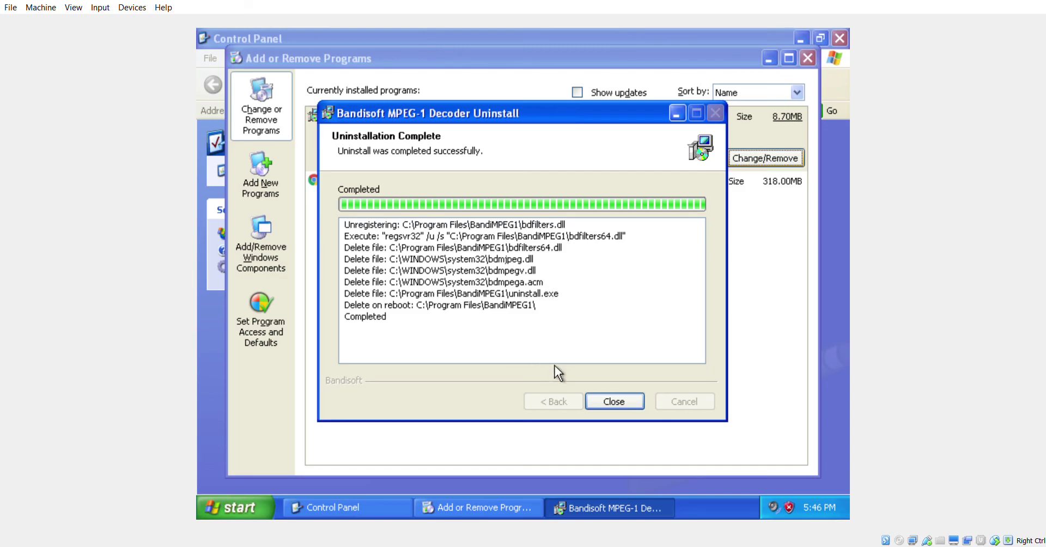
pyautogui.click(605, 398)
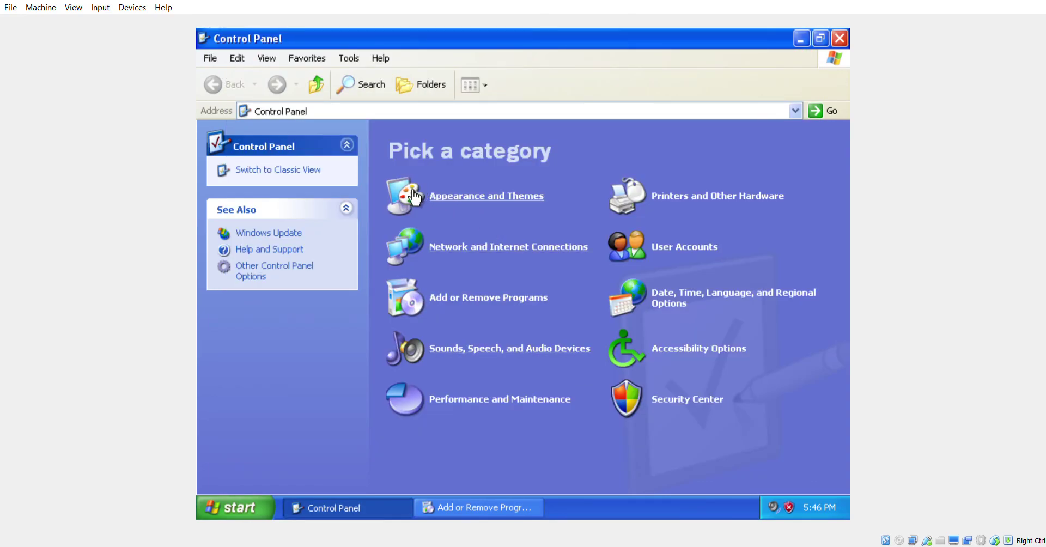
# Step: Return to Add or Remove Programs to check the installed programs, and close it along with the Control Panel
pyautogui.click(443, 295)
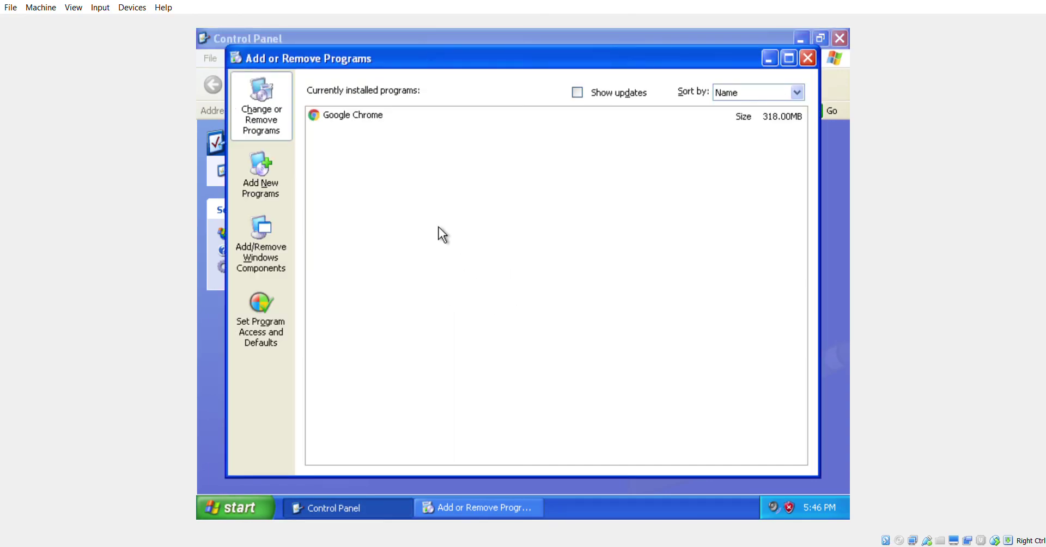
pyautogui.click(809, 58)
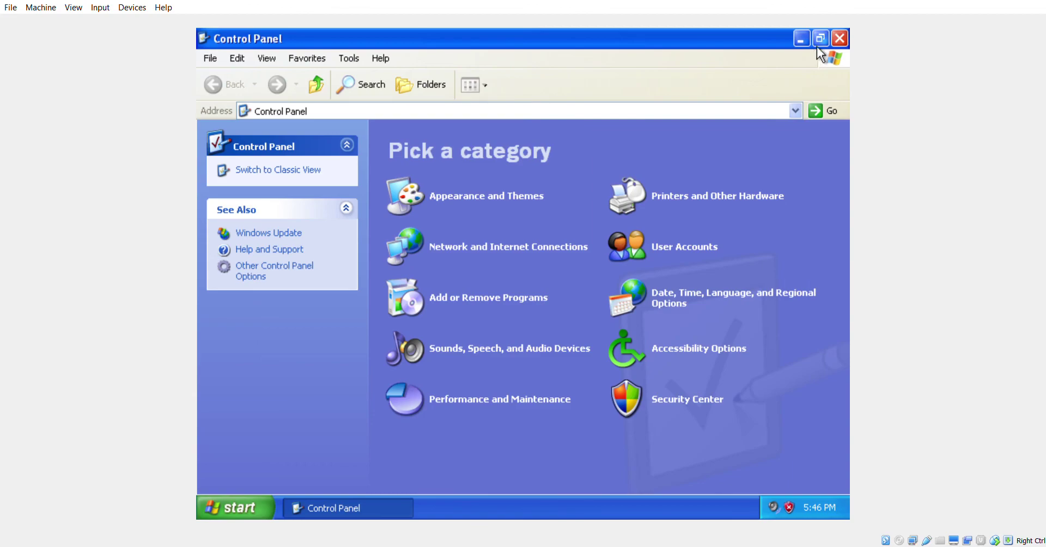
pyautogui.click(838, 39)
pyautogui.moveTo(235, 305); pyautogui.dragTo(237, 348)
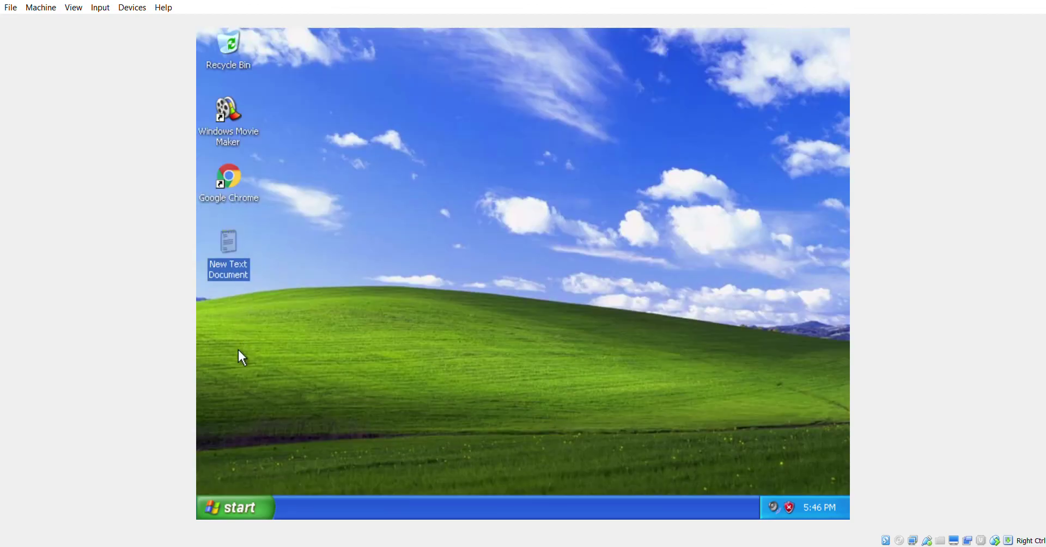
pyautogui.click(240, 504)
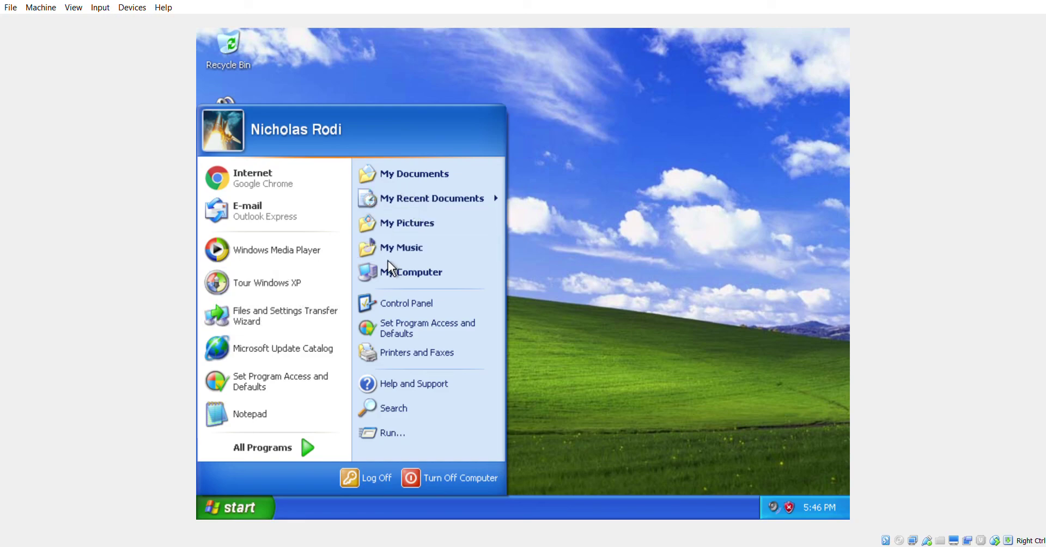
pyautogui.click(614, 261)
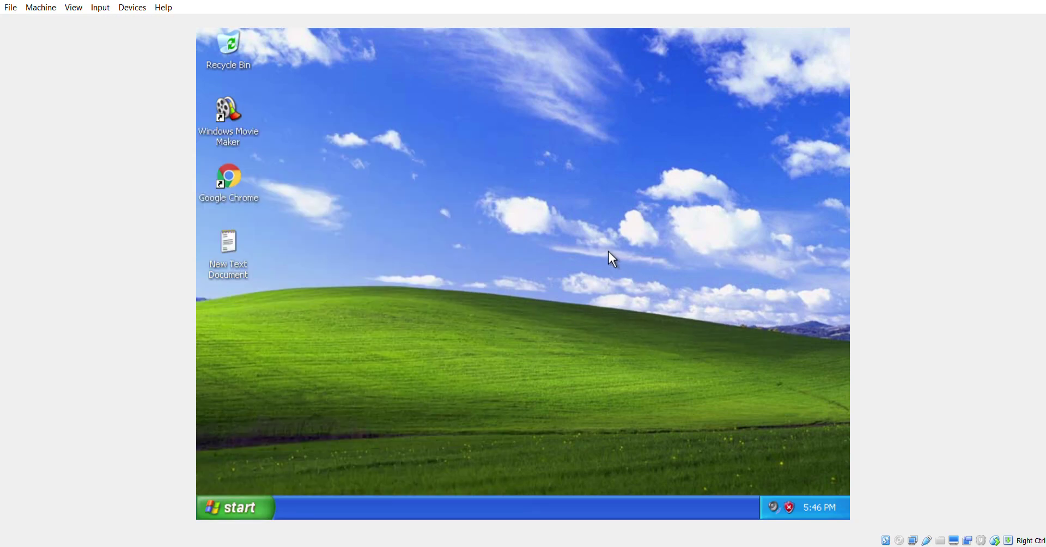